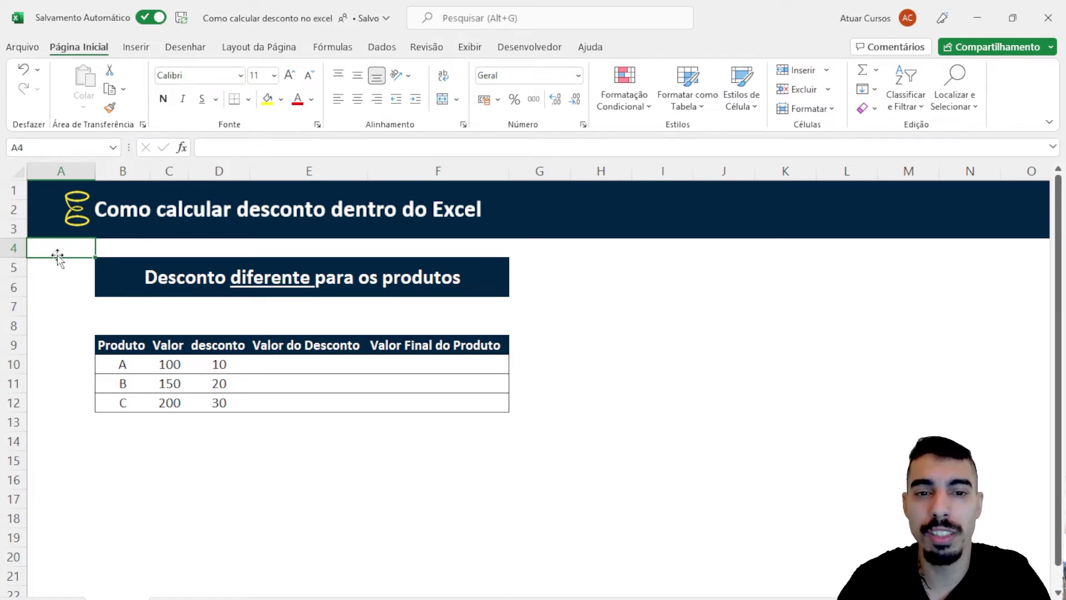
Review products A–C on the Desconto diferente sheet, then select their Valor prices in C10:C12.
key(ctrl+Page_Down)
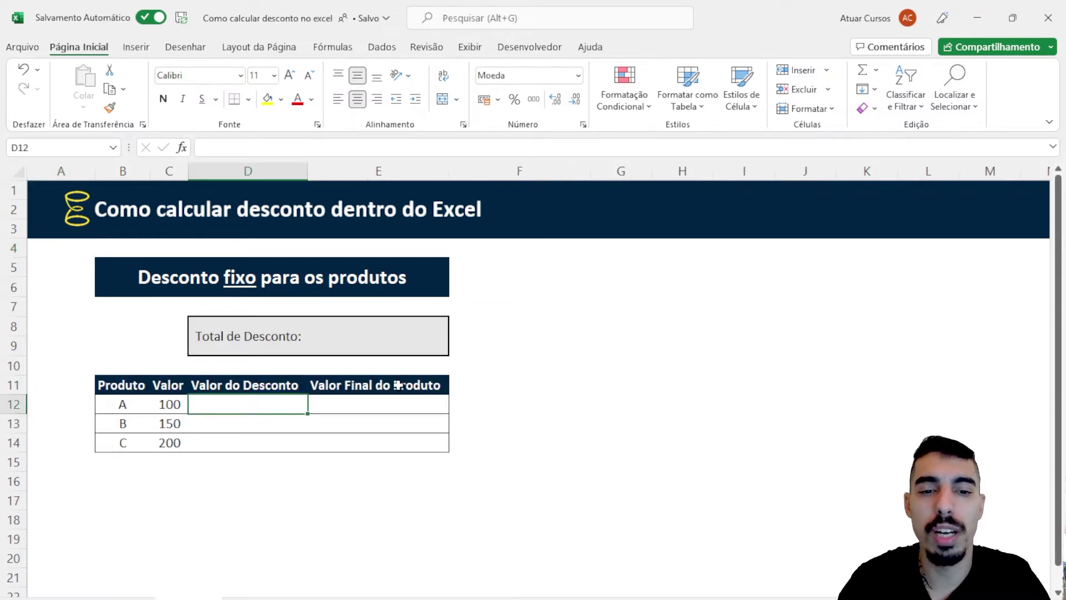
key(ctrl+Page_Up)
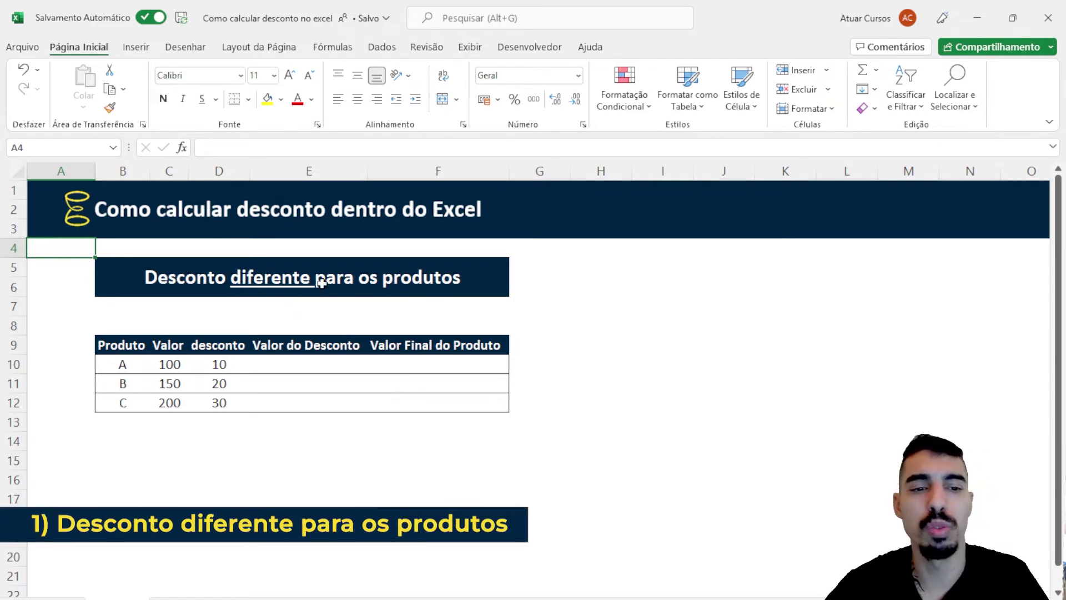
click(222, 365)
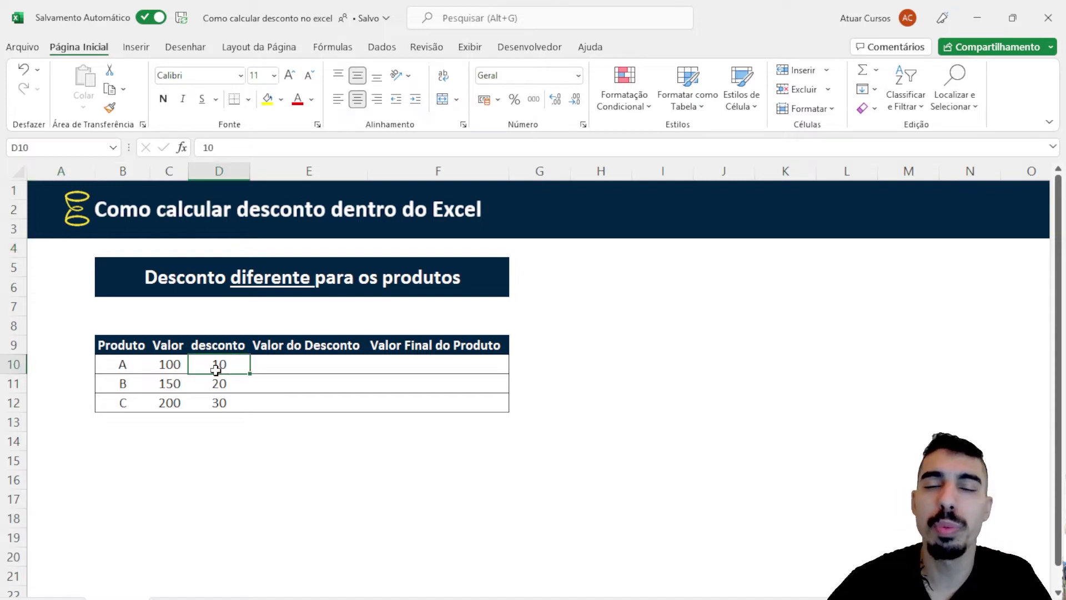
click(125, 364)
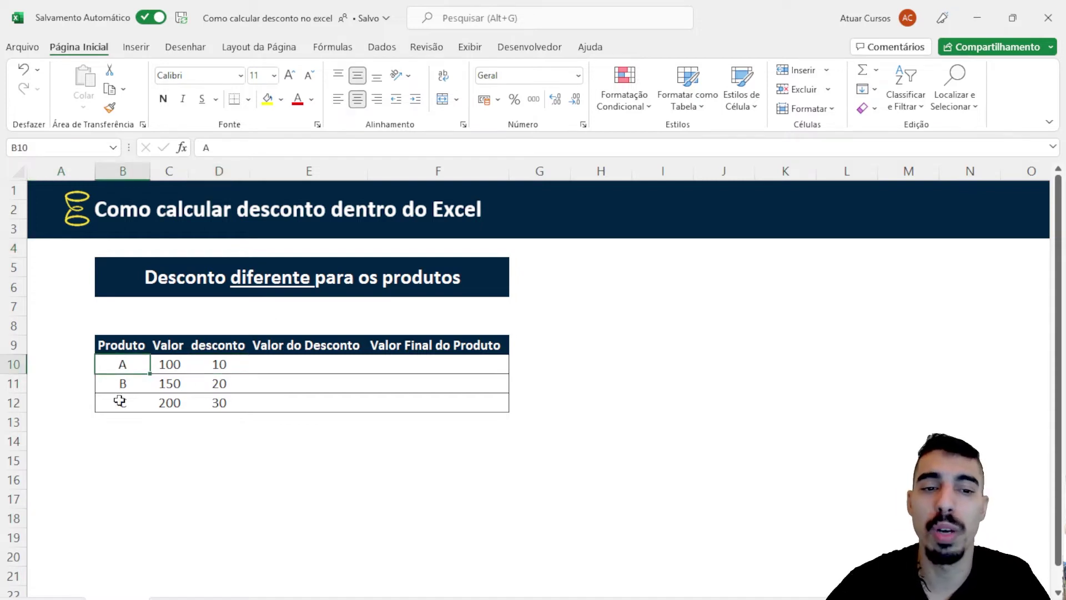
click(223, 380)
click(137, 388)
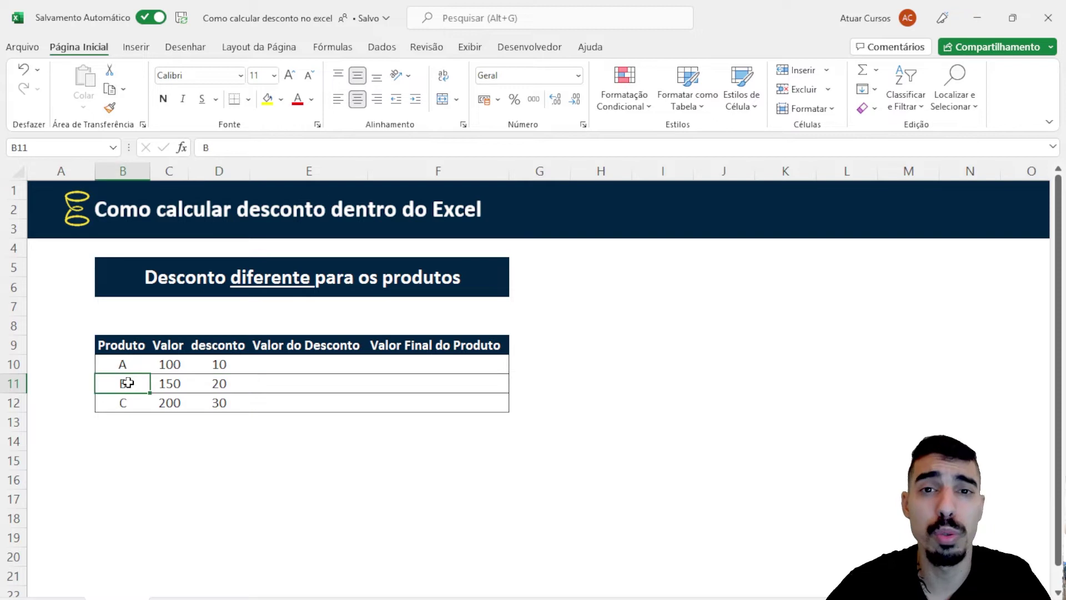
click(216, 404)
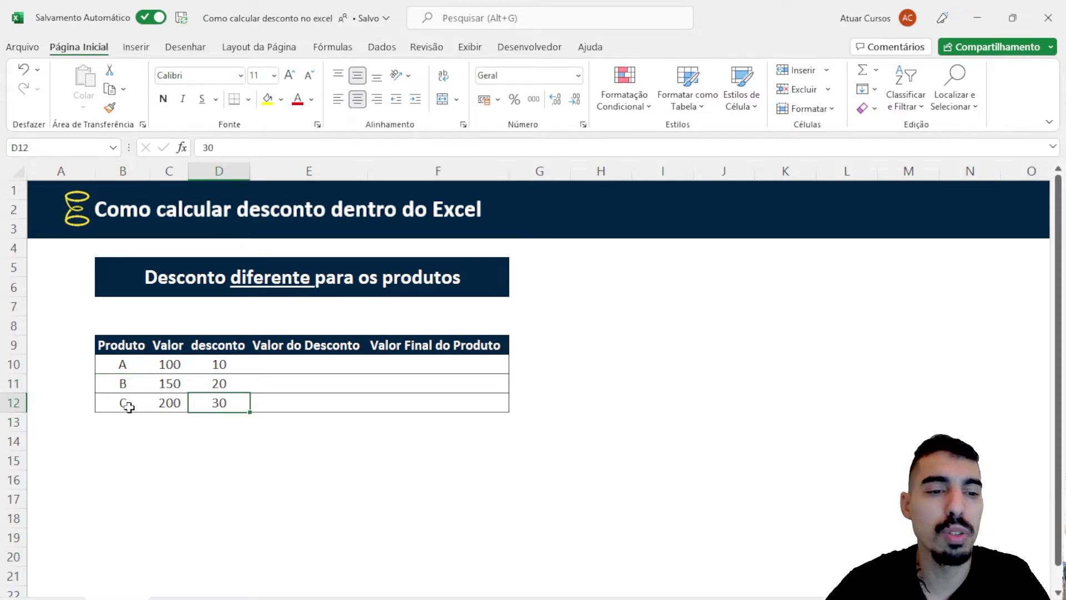
click(126, 407)
drag(175, 363, 169, 404)
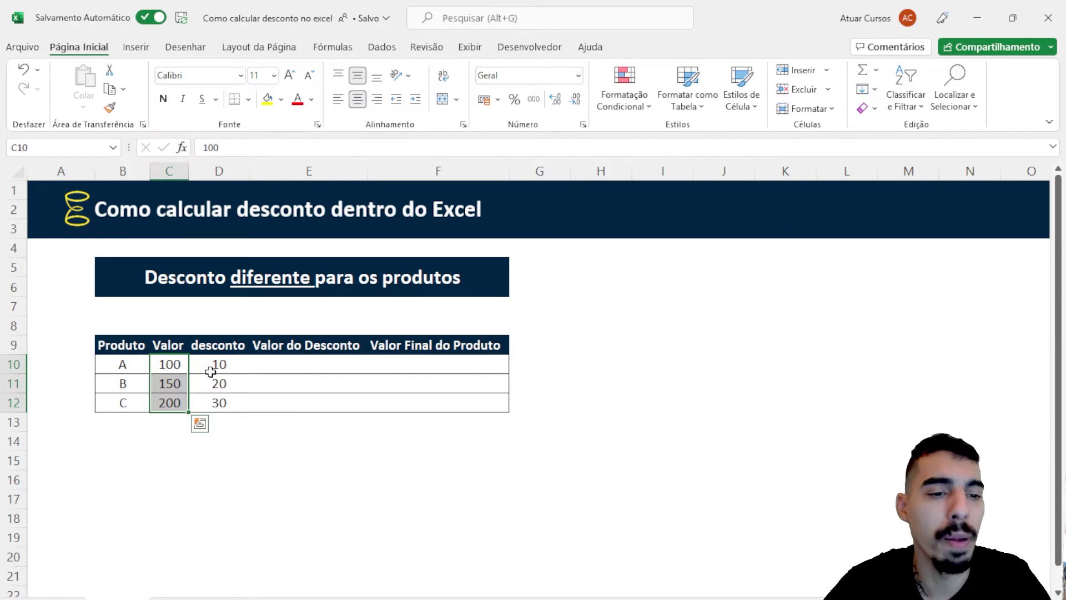
drag(168, 365, 173, 406)
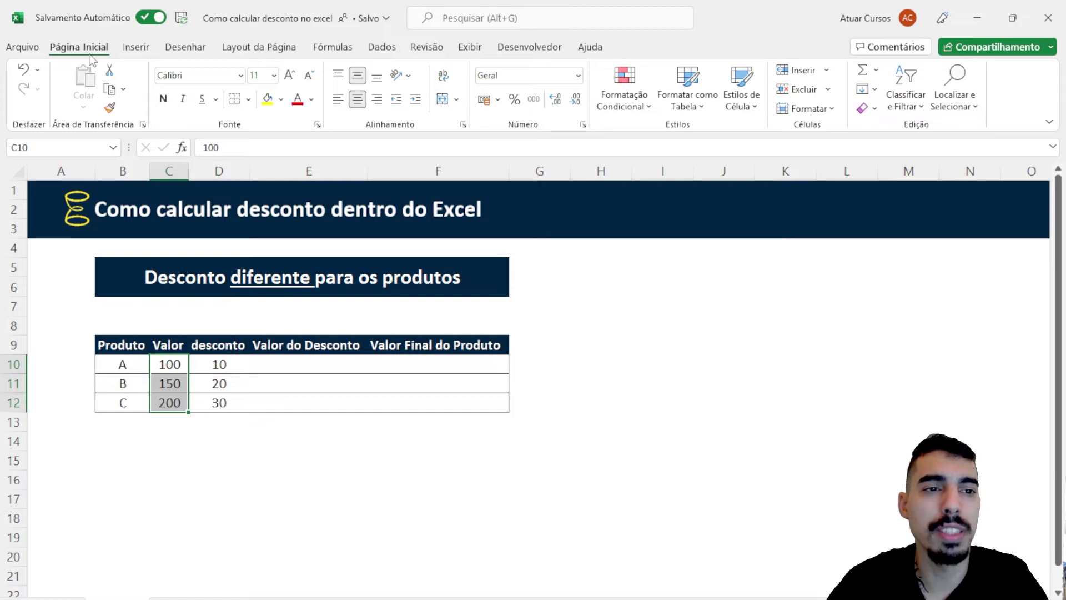
Apply the Moeda currency format to the Valor prices, then select the discounts in D10:D12.
click(579, 76)
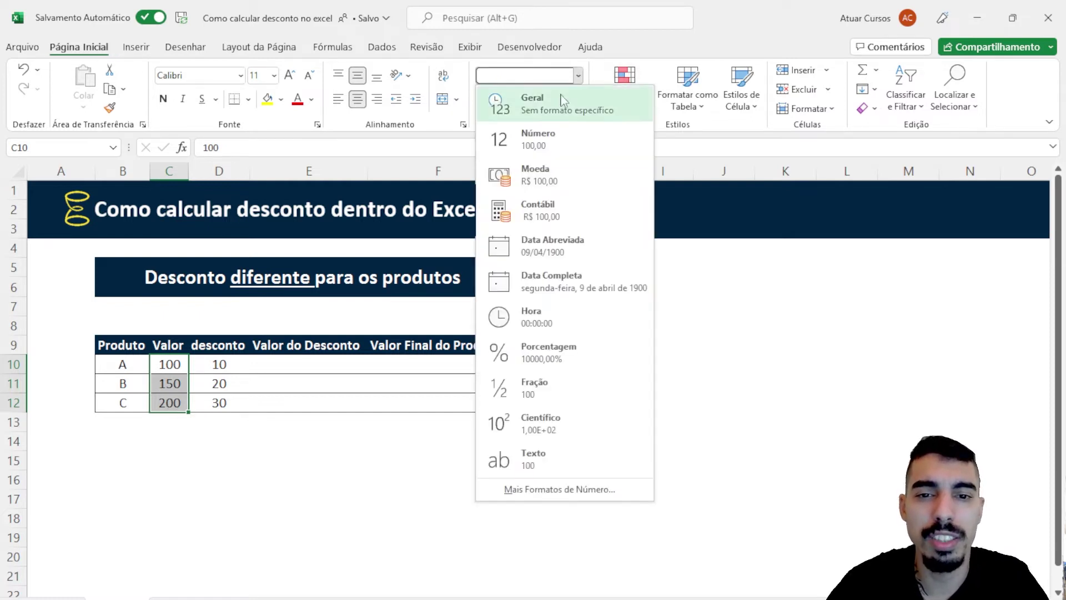
click(533, 181)
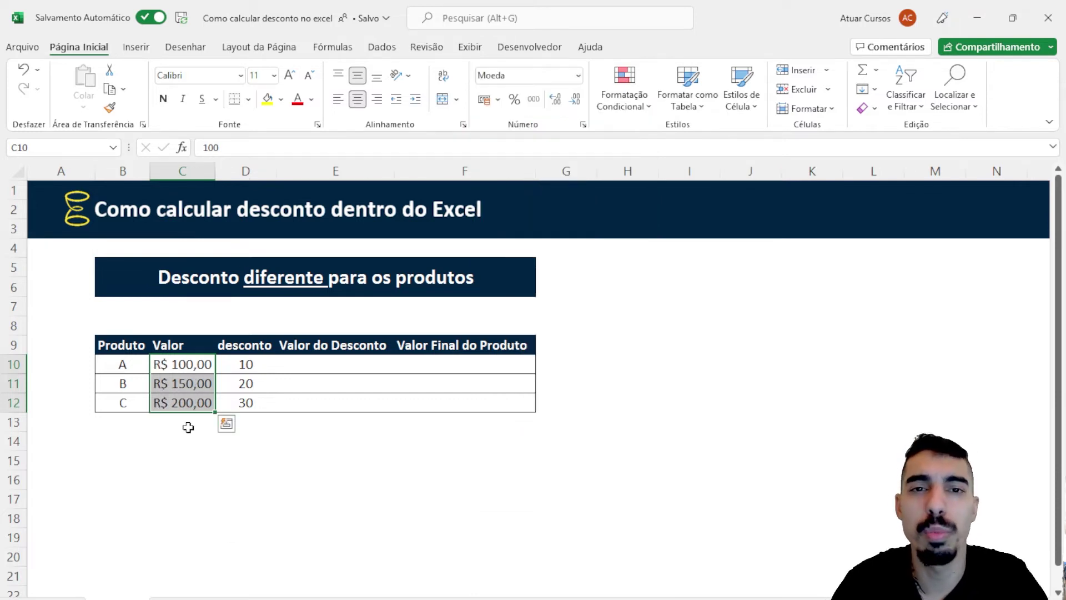
drag(245, 364, 243, 404)
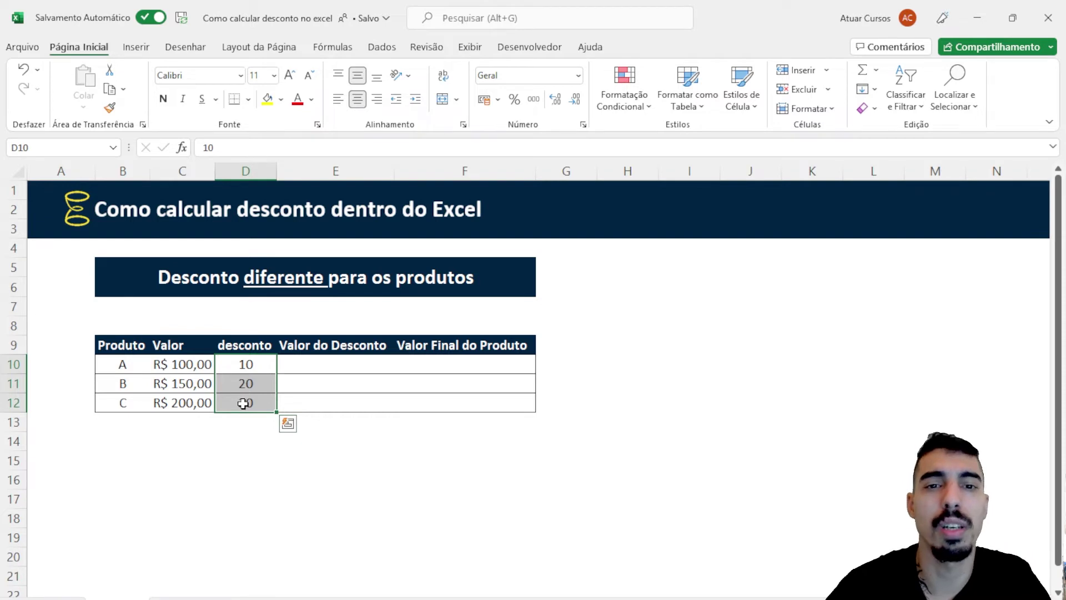
Format the discount cells as Porcentagem and widen column D to fit them.
click(578, 76)
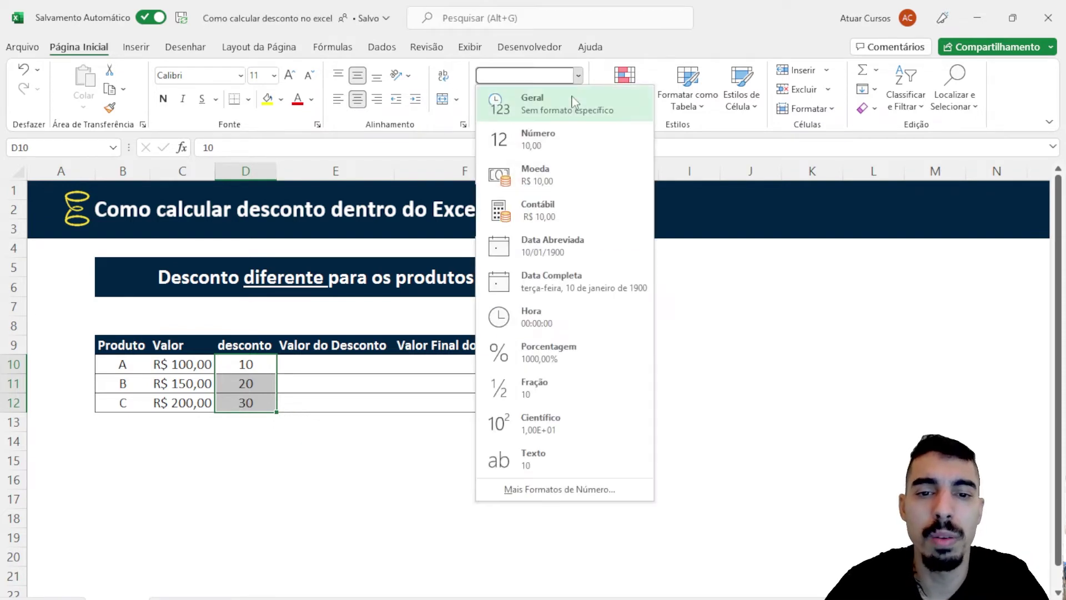
click(550, 347)
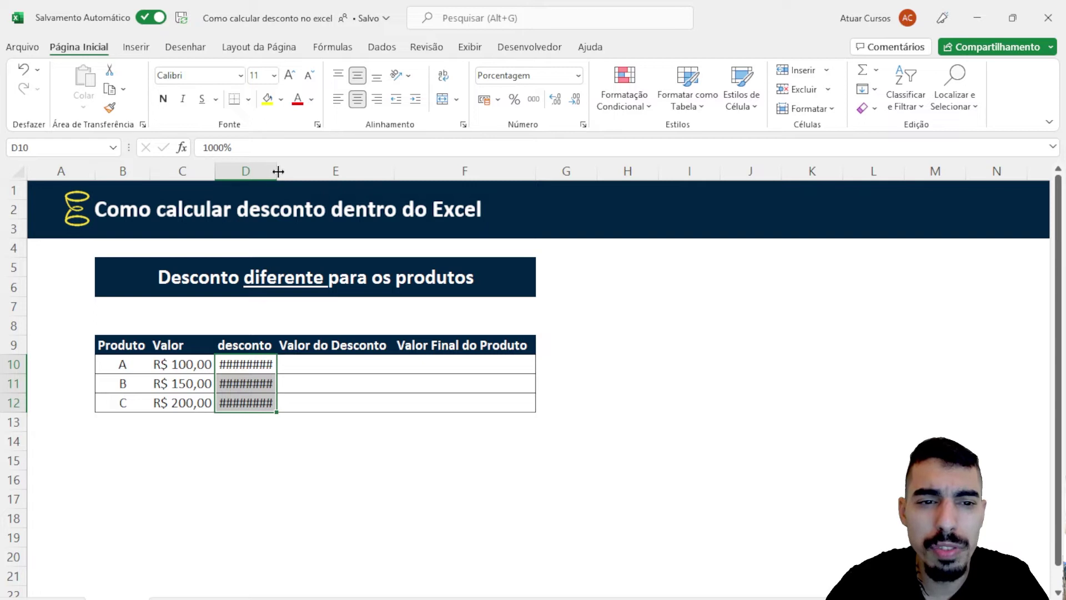
double_click(276, 171)
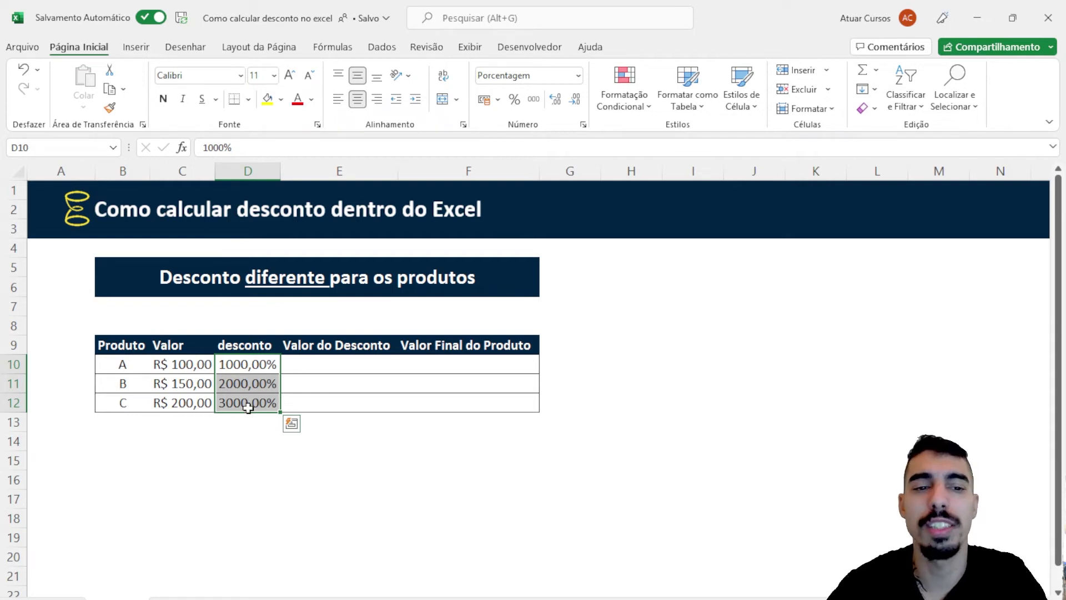
Re-enter the discounts 10, 20 and 30 in D10:D12 so they read 10,00%, 20,00%, 30,00%.
click(248, 364)
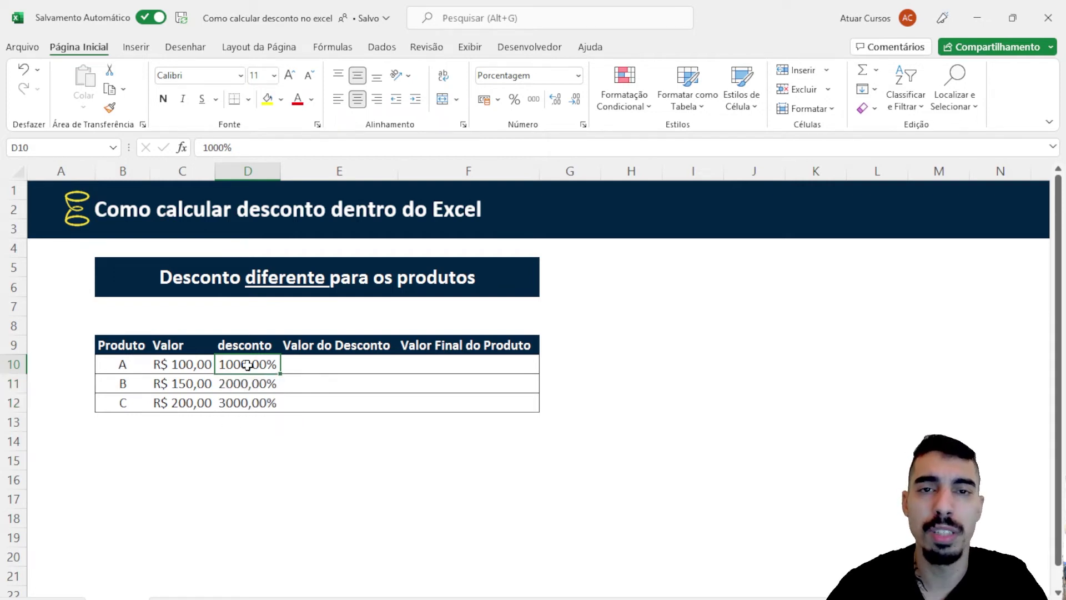
text(10)
key(Return)
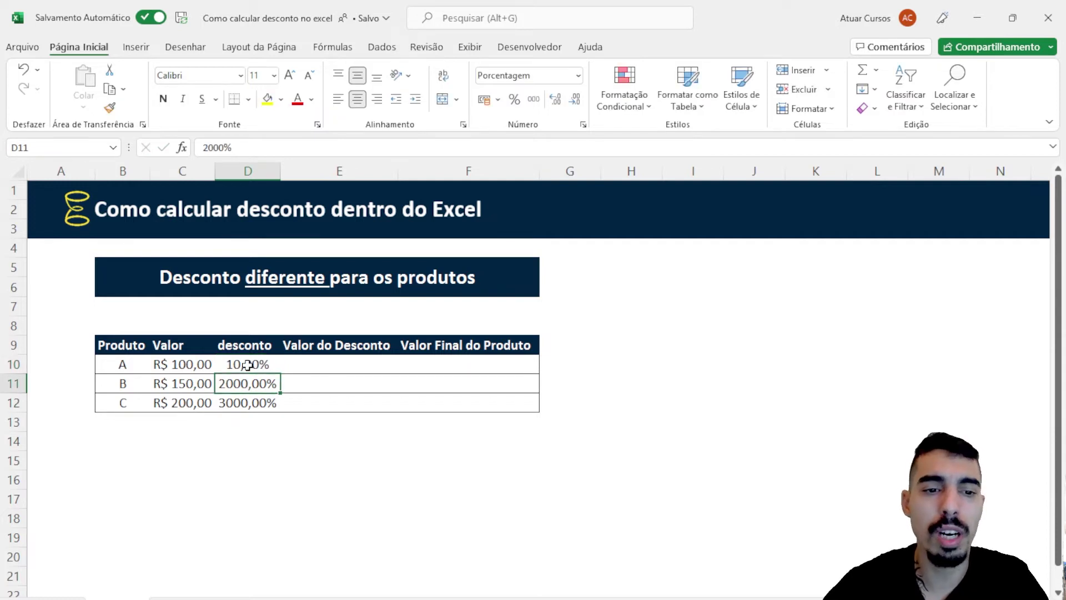
text(20)
key(Return)
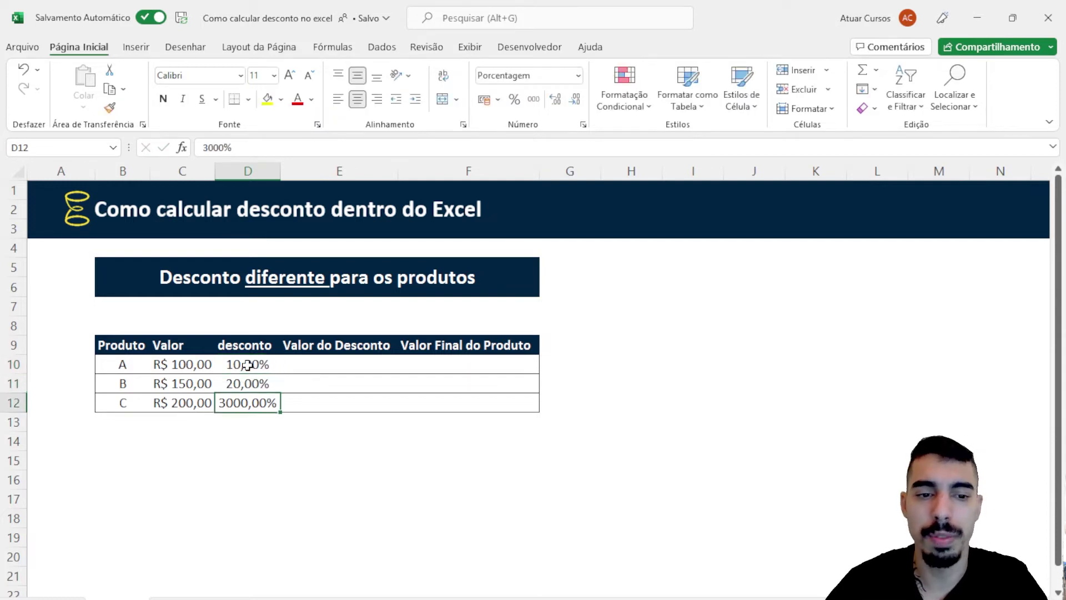
text(30)
key(Return)
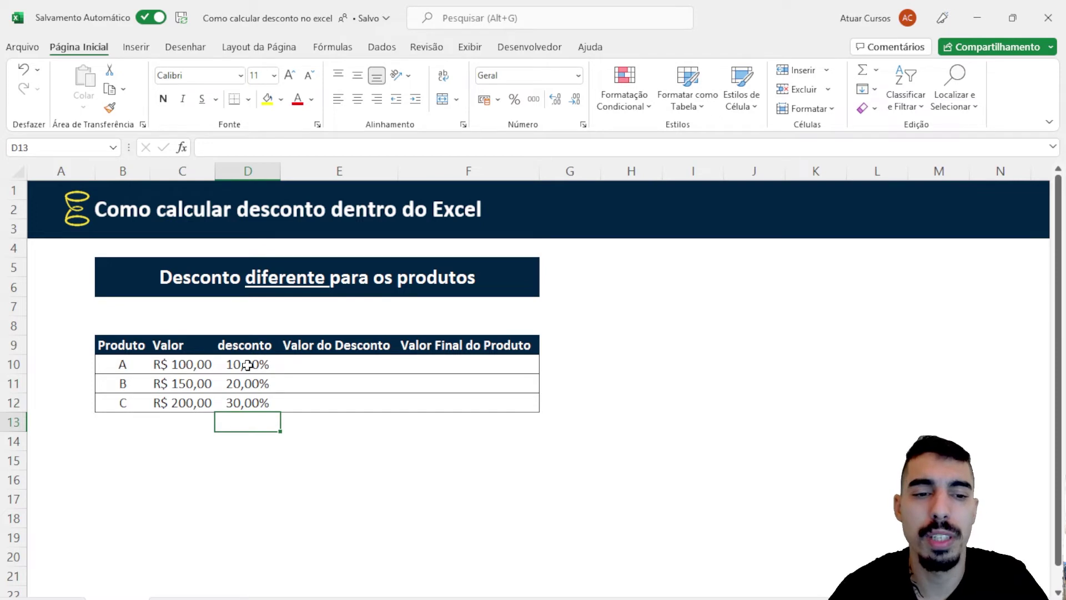
key(Up)
key(Up)
key(Up)
text(1)
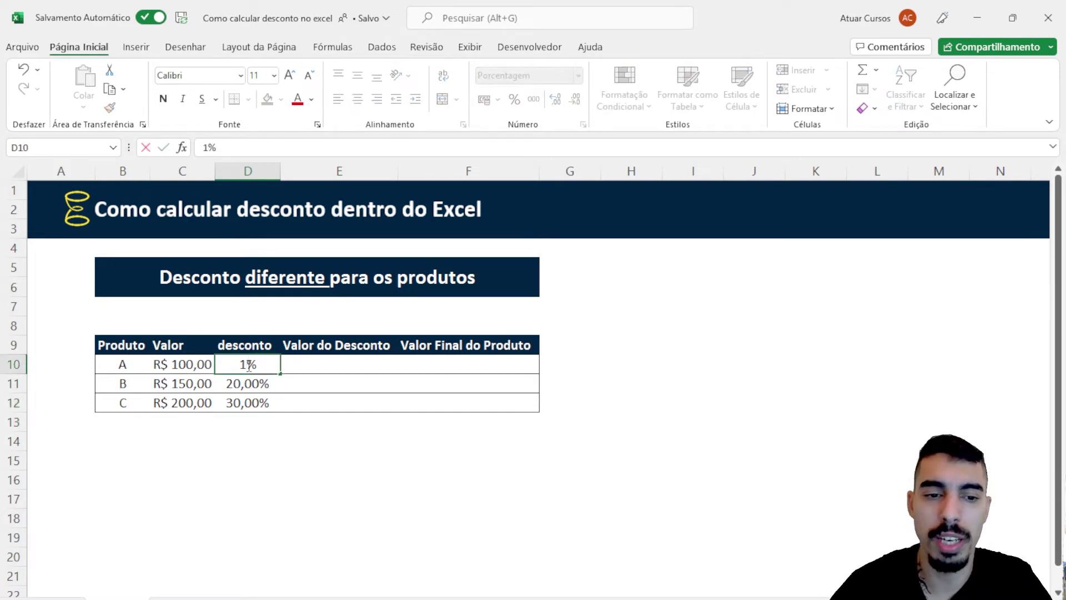
text(0)
key(Return)
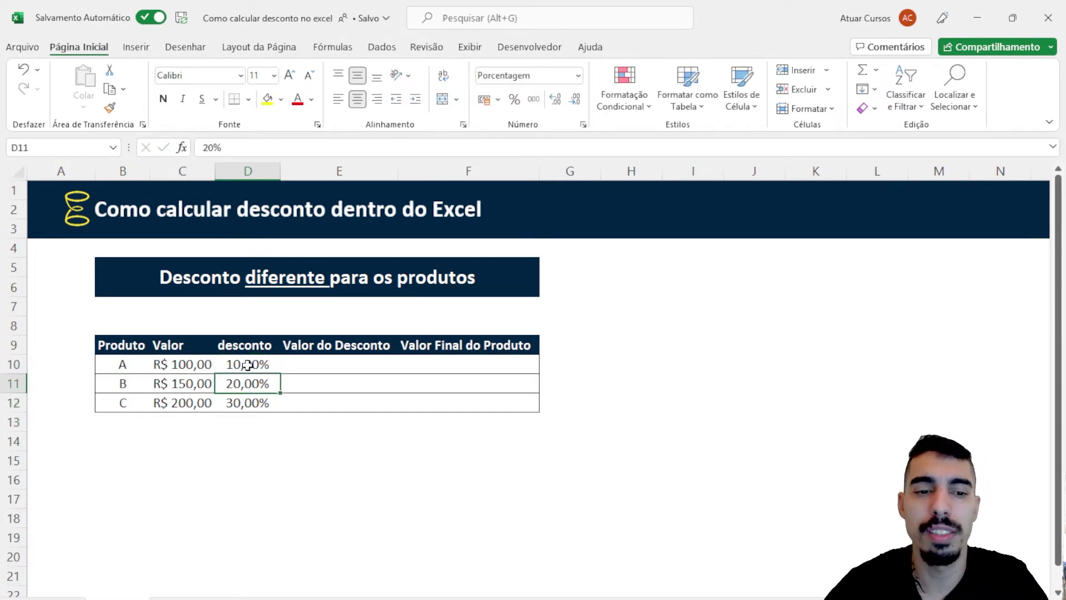
text(20)
key(Return)
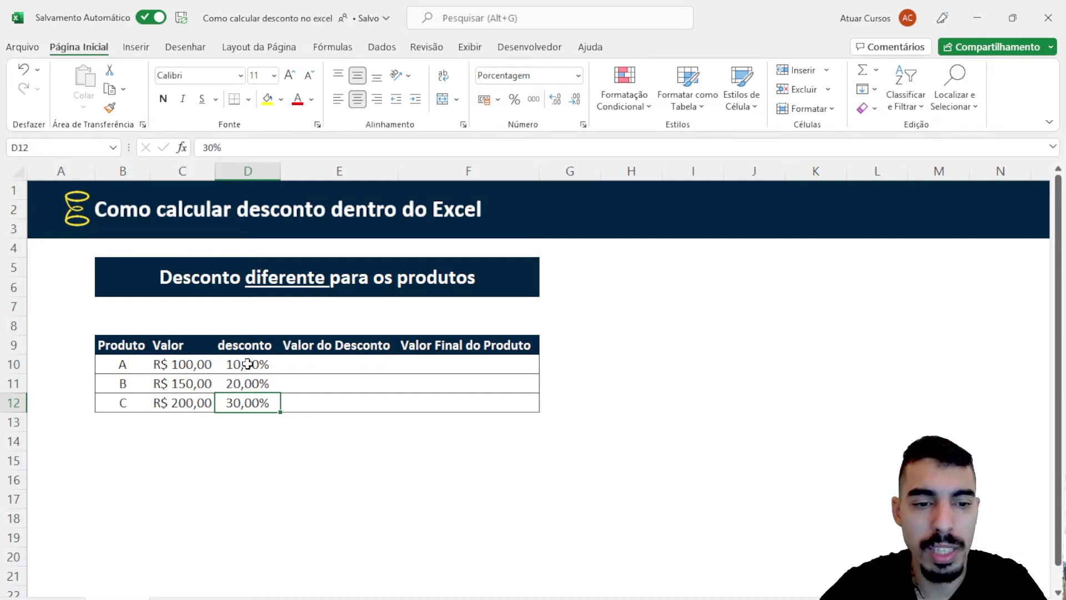
Decrease the decimals of D10:D12 twice so the discounts show 10%, 20% and 30%.
drag(248, 364, 247, 399)
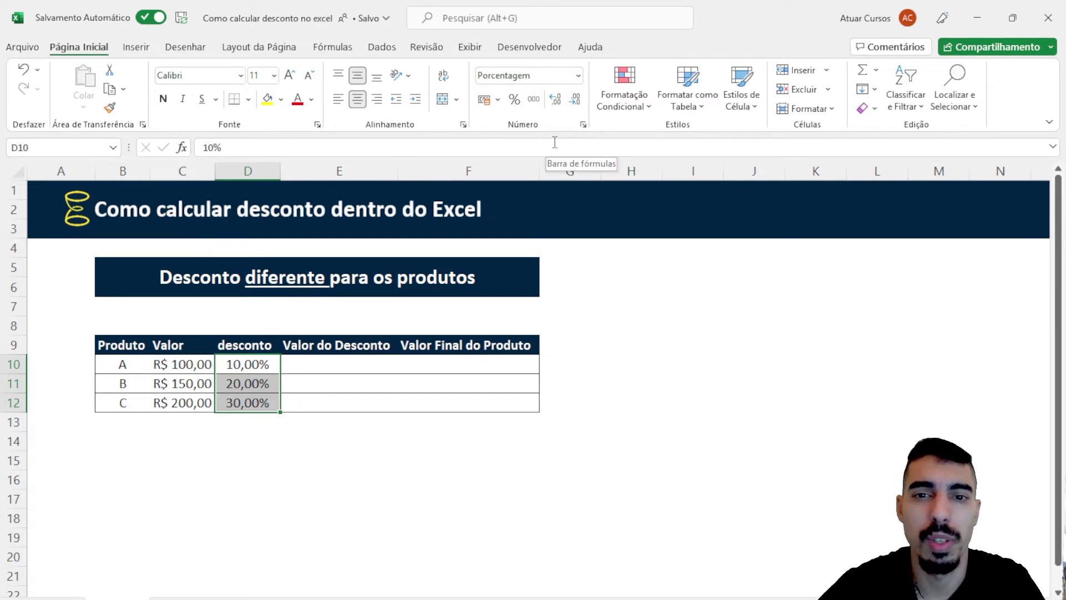
click(576, 101)
click(575, 101)
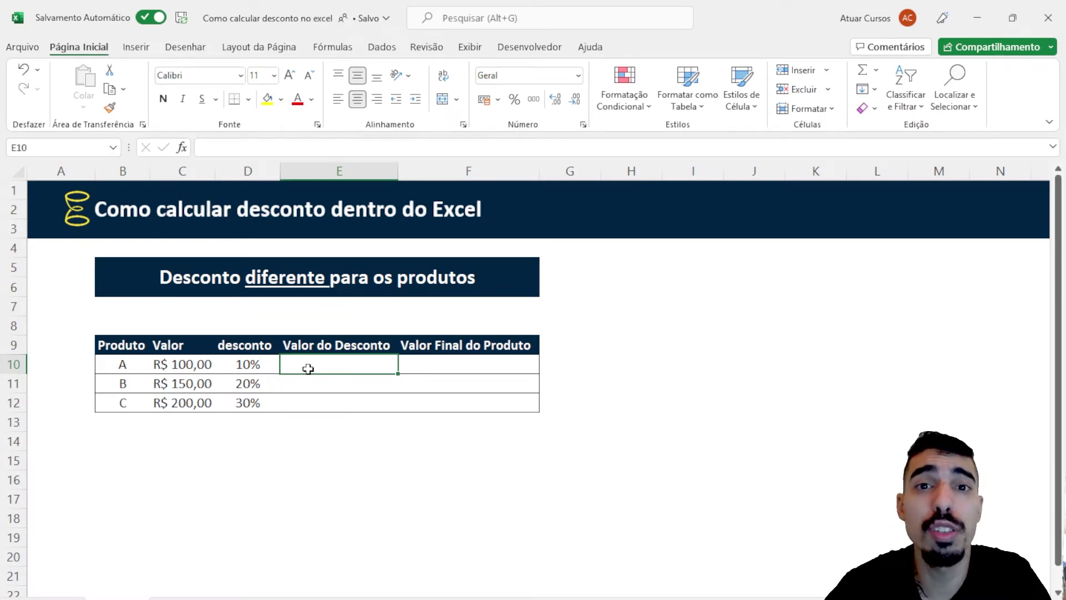
Enter =C10*D10 in E10 so product A's discount value shows R$ 10,00.
click(247, 364)
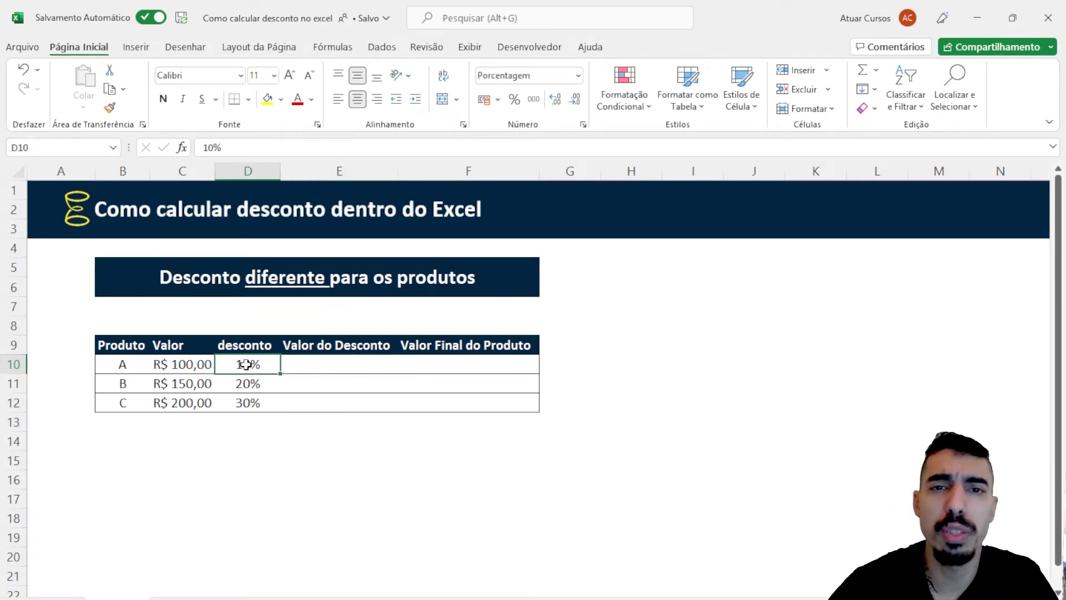
click(326, 367)
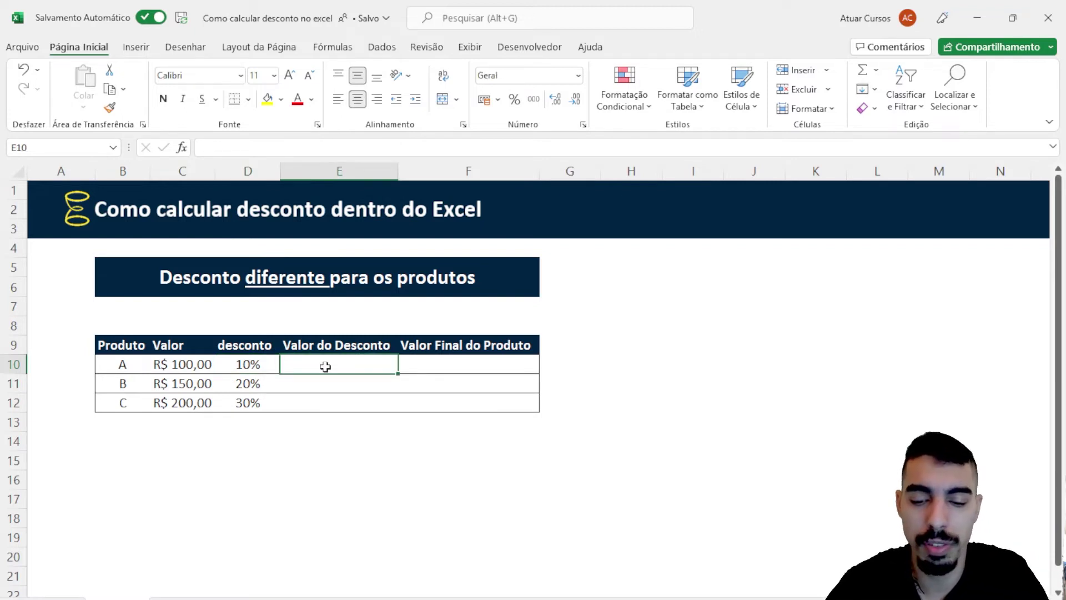
text(=)
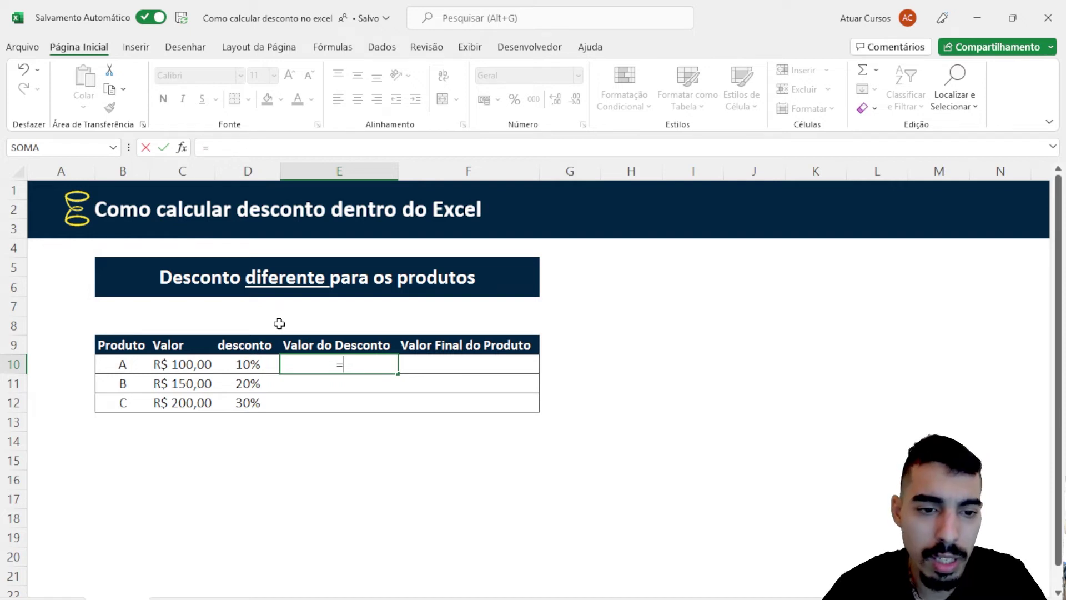
key(Left)
key(Left)
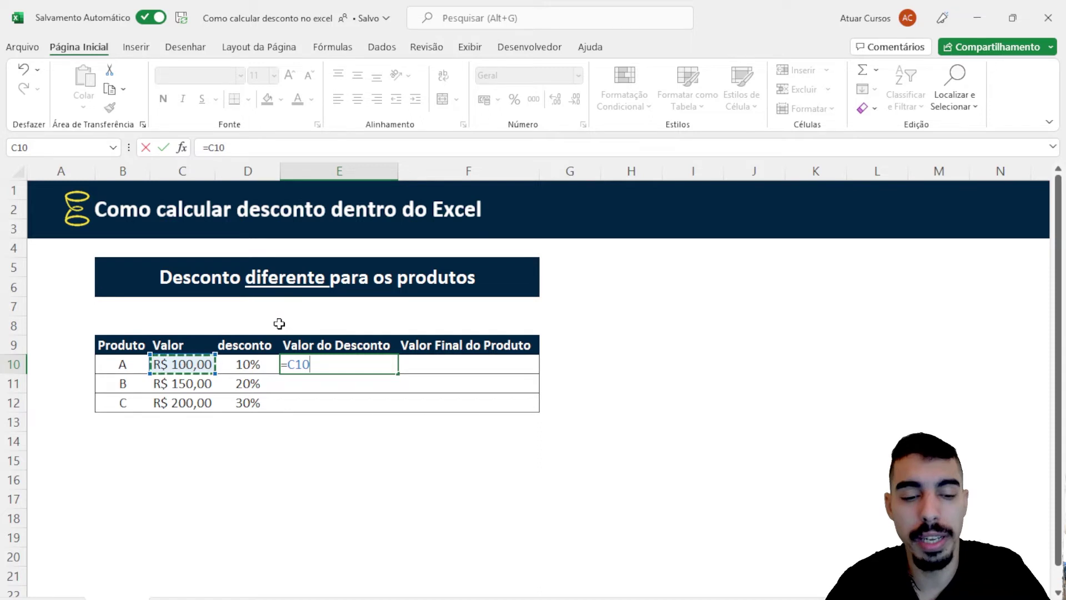
text(*)
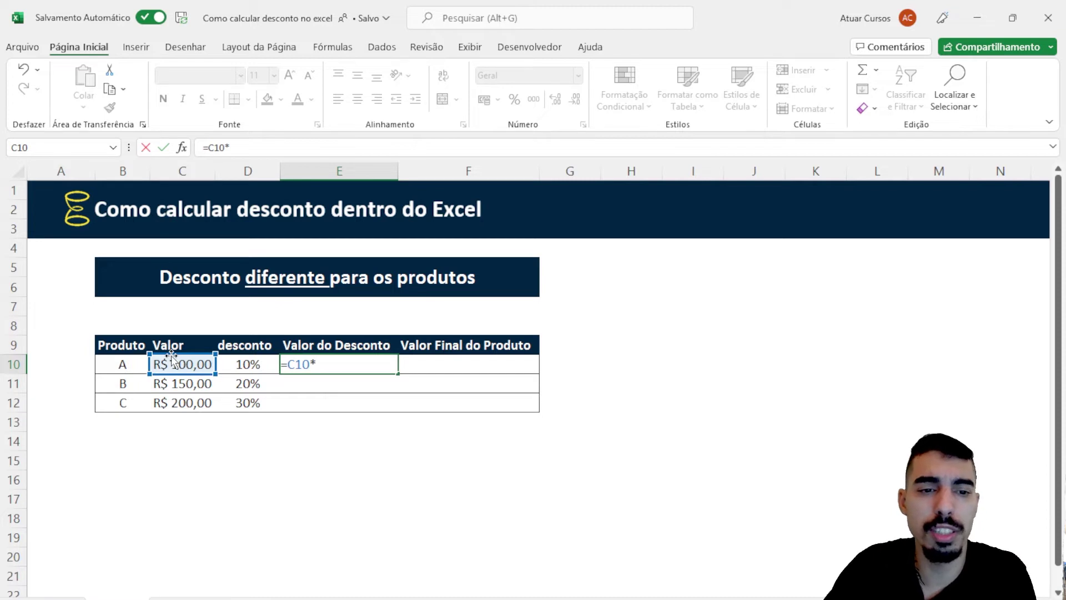
key(Left)
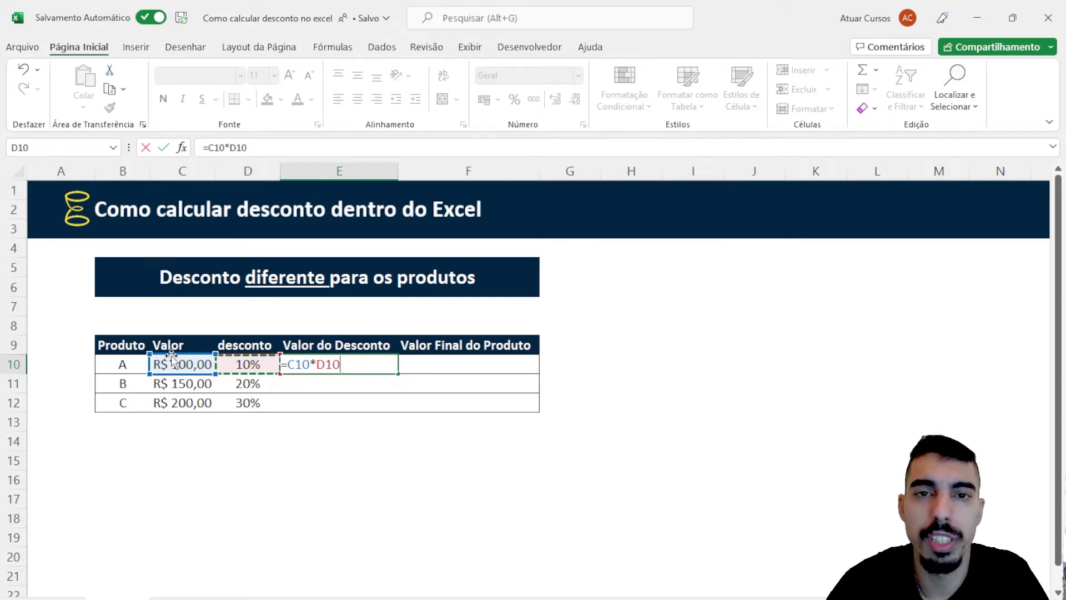
key(Return)
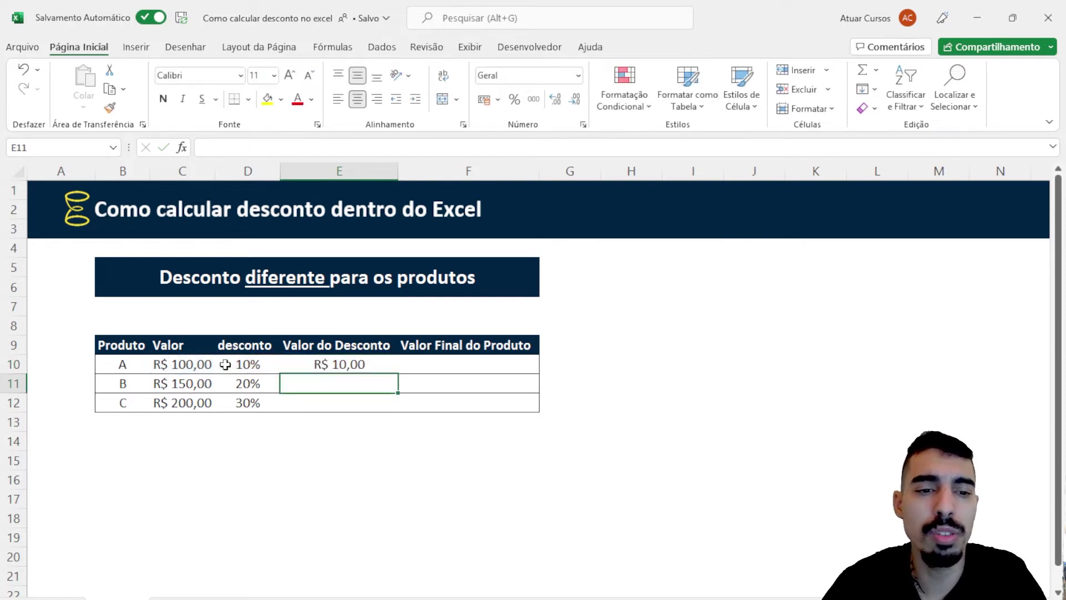
click(338, 363)
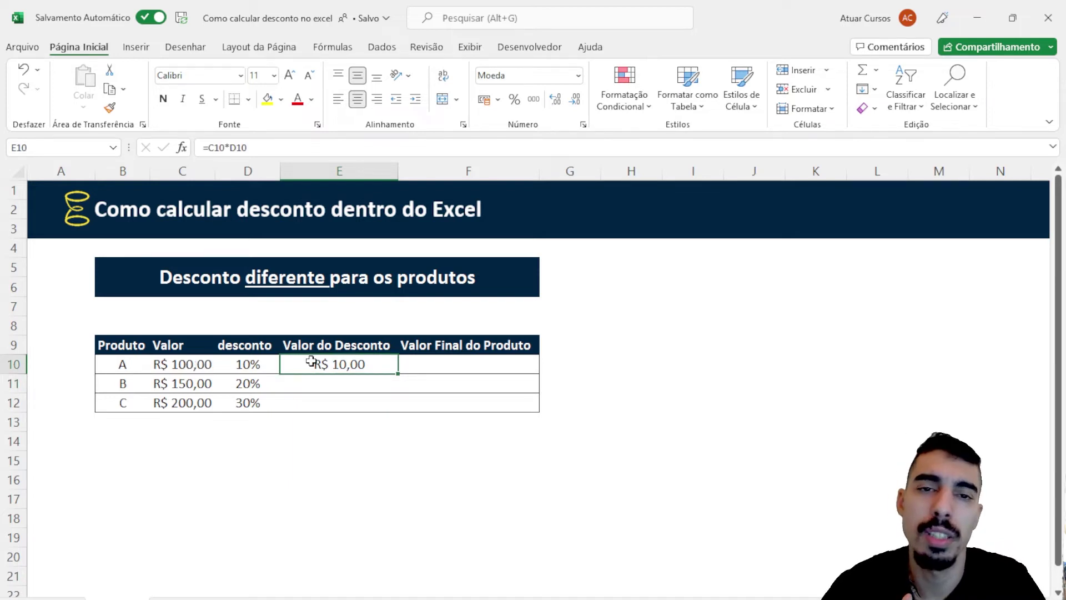
click(349, 384)
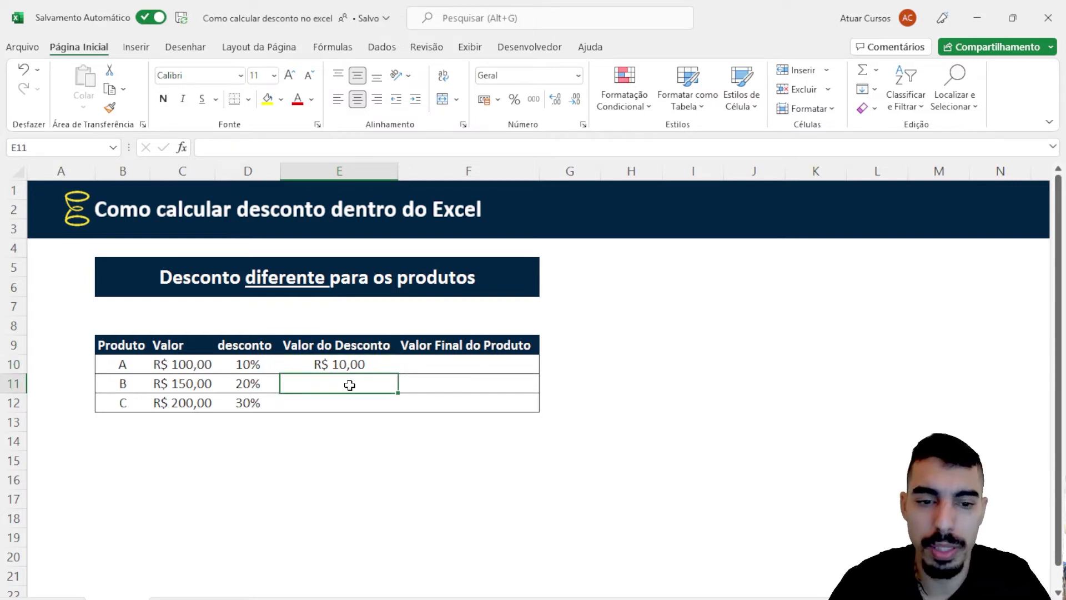
Enter =C11*D11 in E11 so product B's discount value shows R$ 30,00.
text(=)
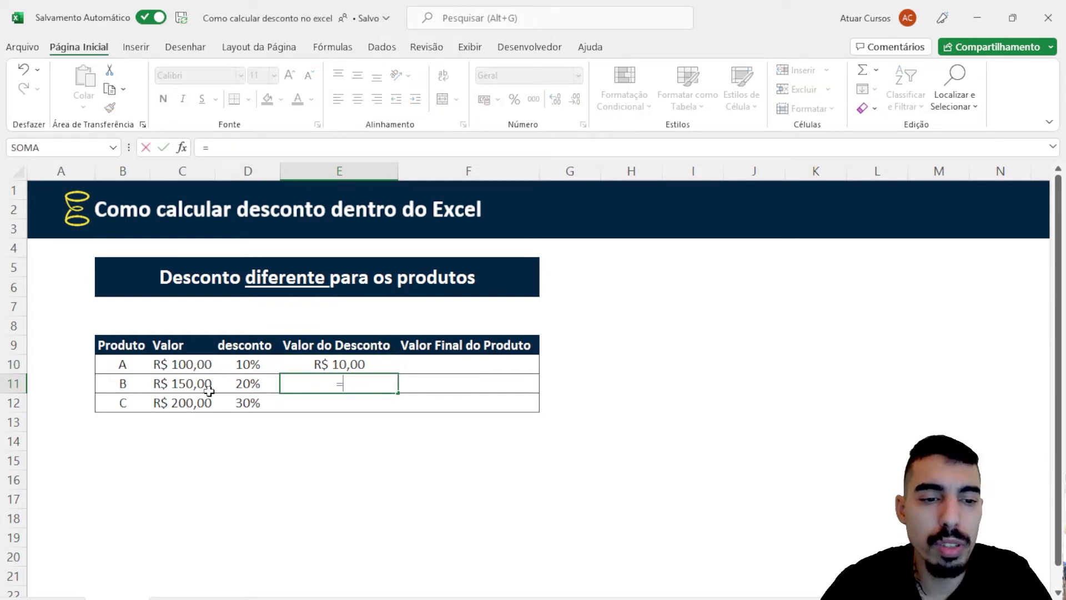
click(184, 387)
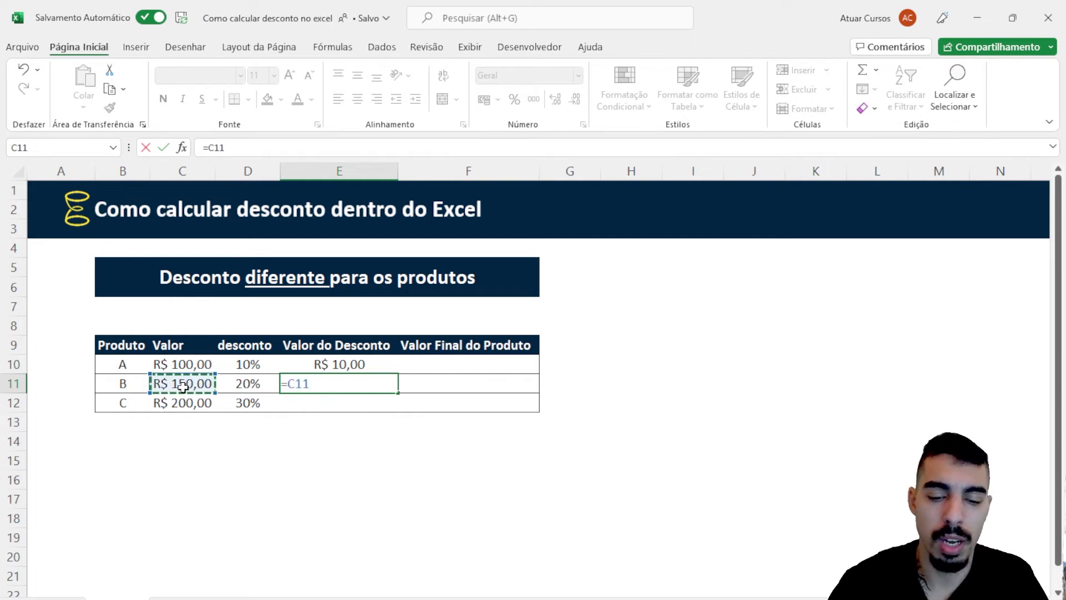
text(*)
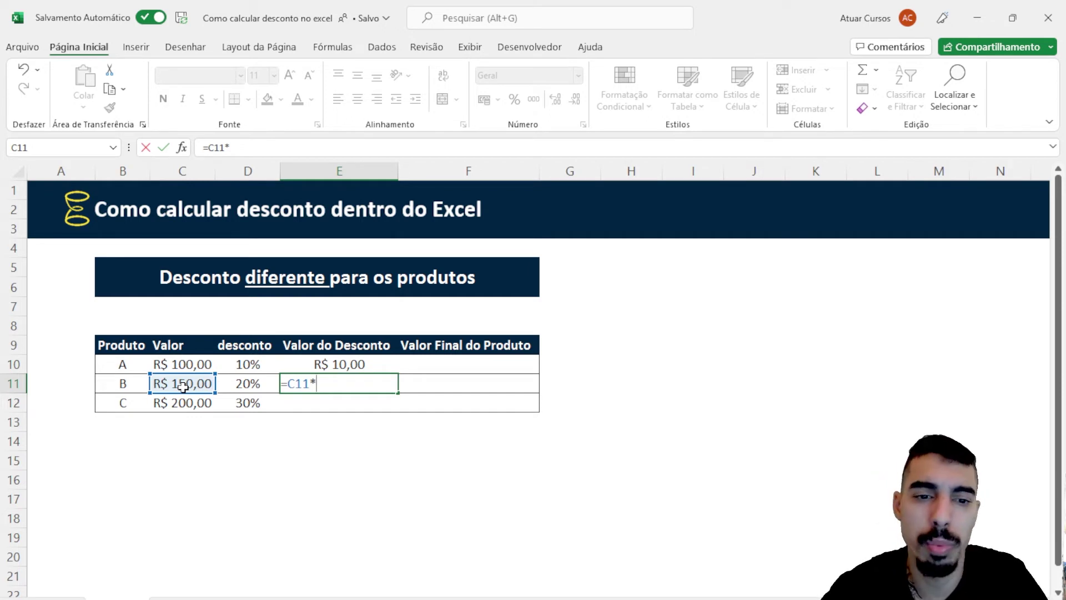
click(247, 386)
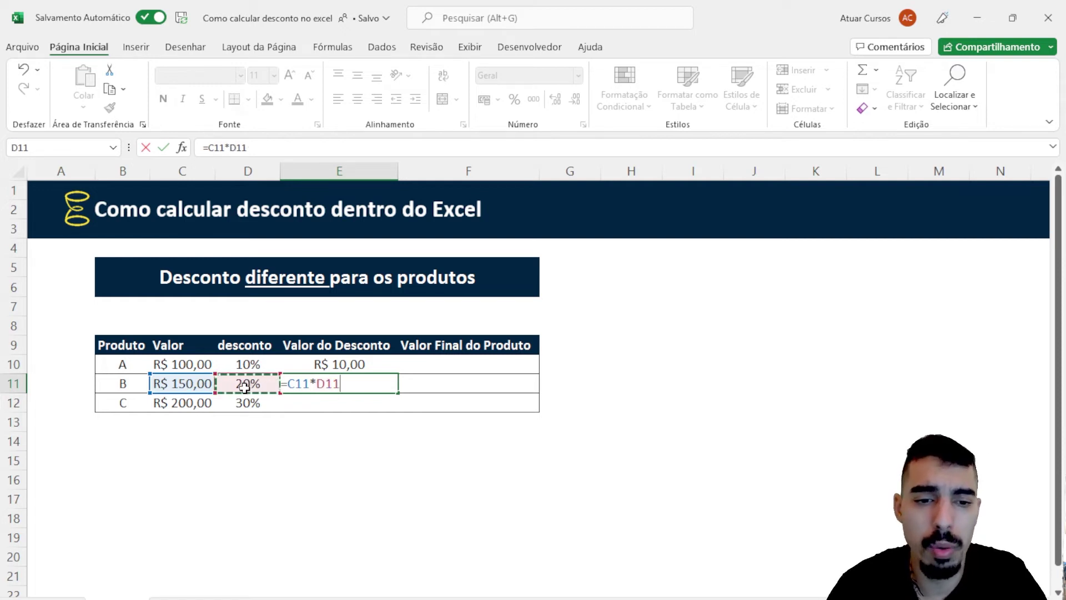
key(Return)
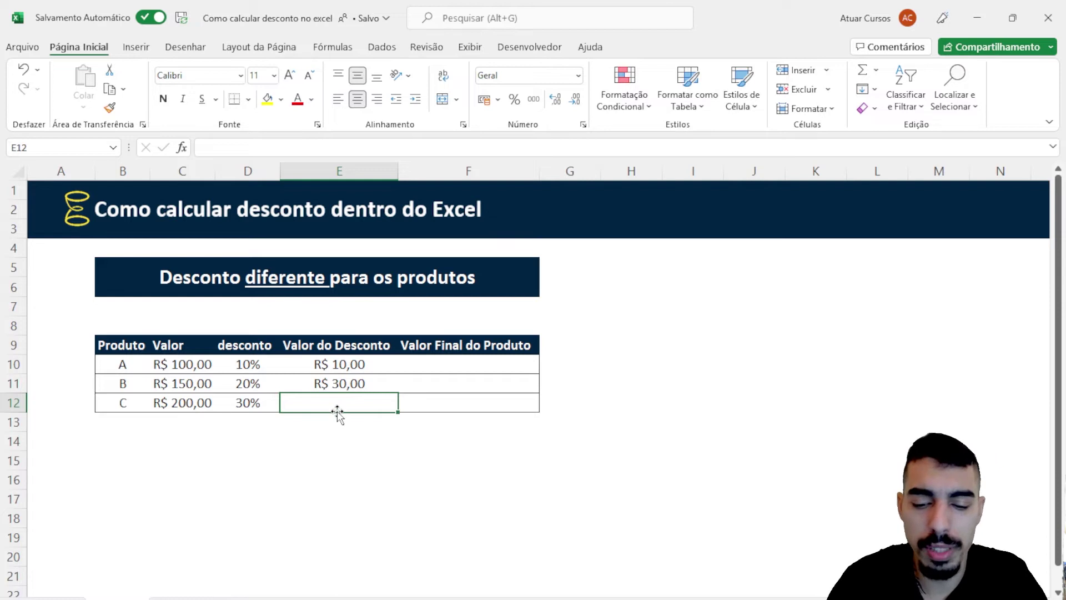
Enter =C12*D12 in E12 so product C's discount value shows R$ 60,00.
text(=)
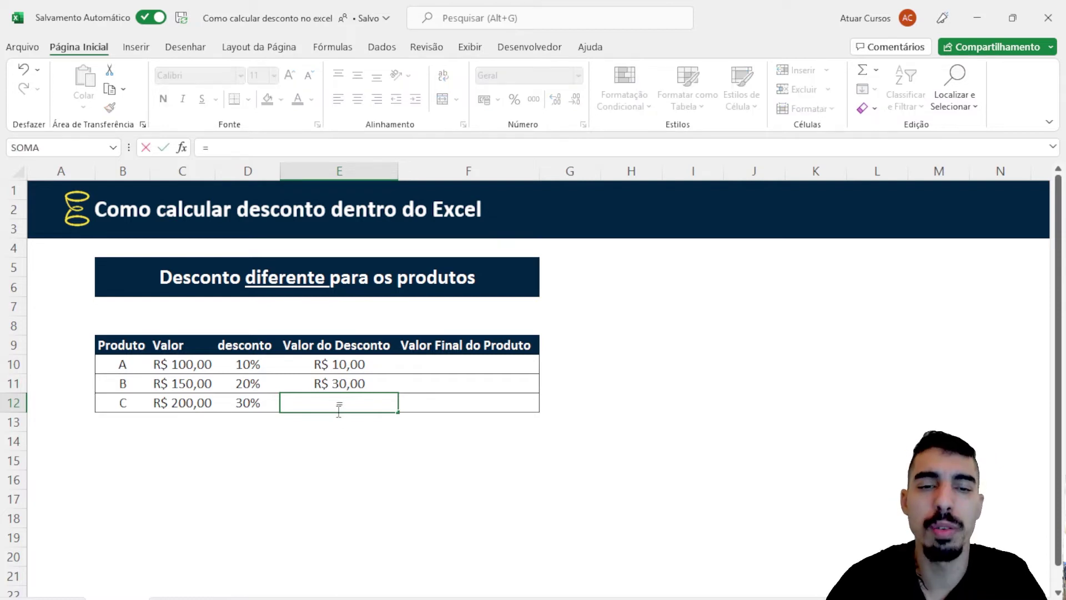
click(194, 402)
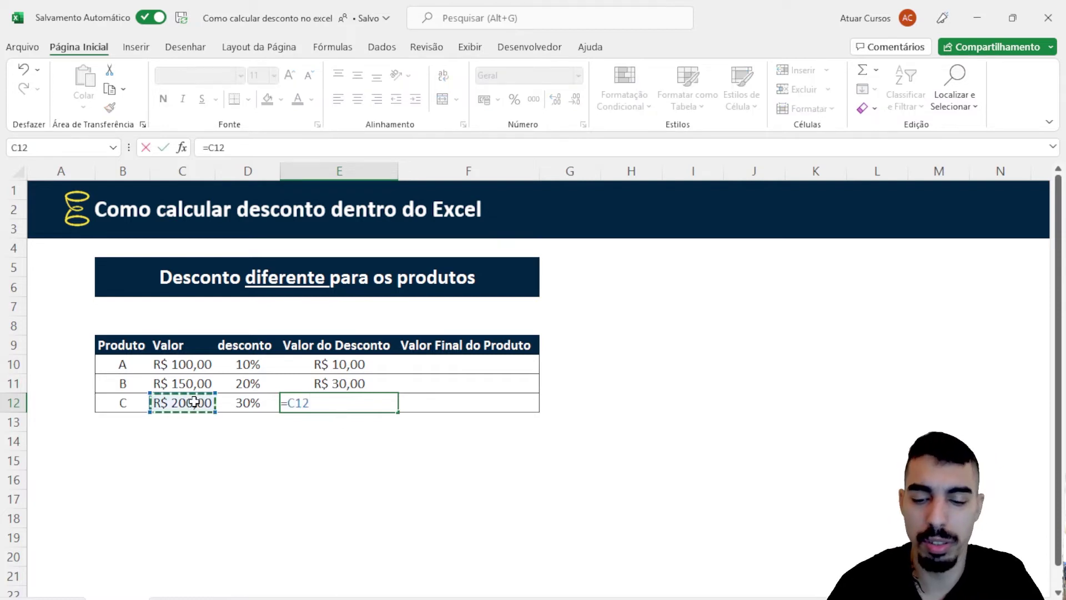
text(*)
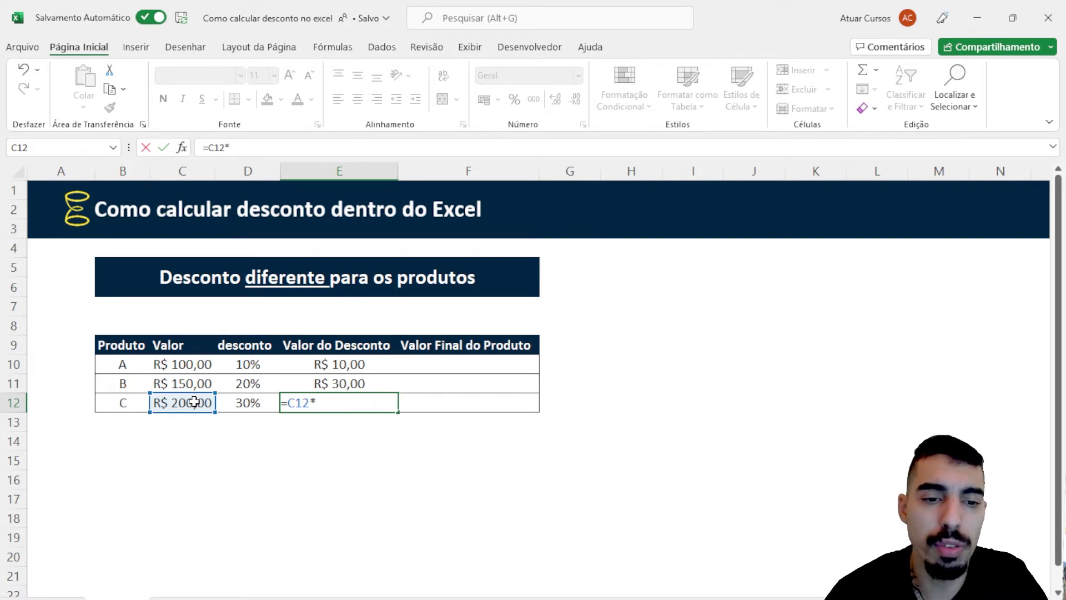
key(Left)
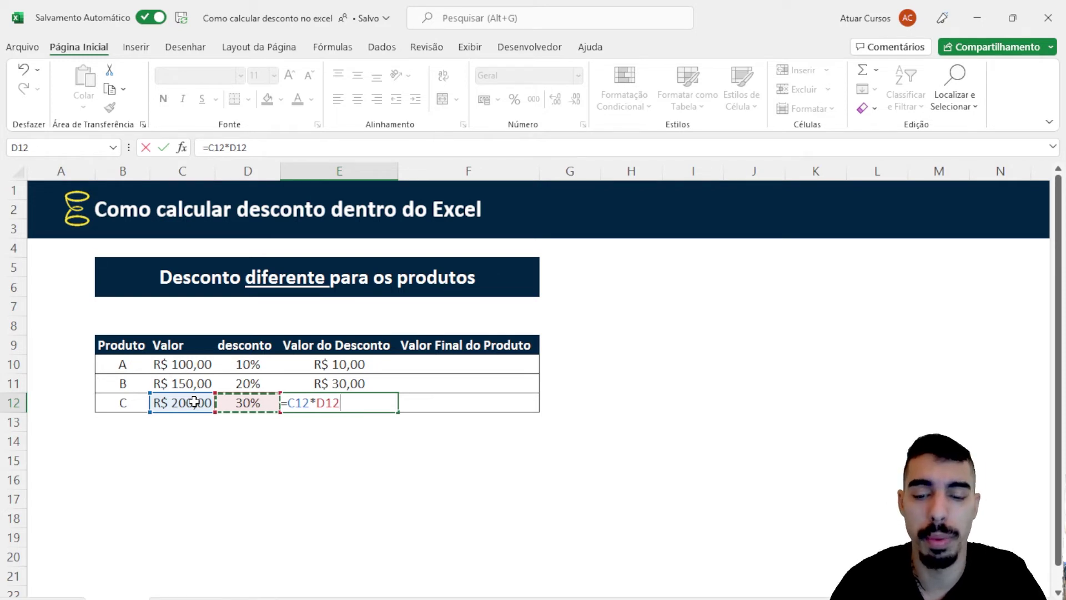
key(Return)
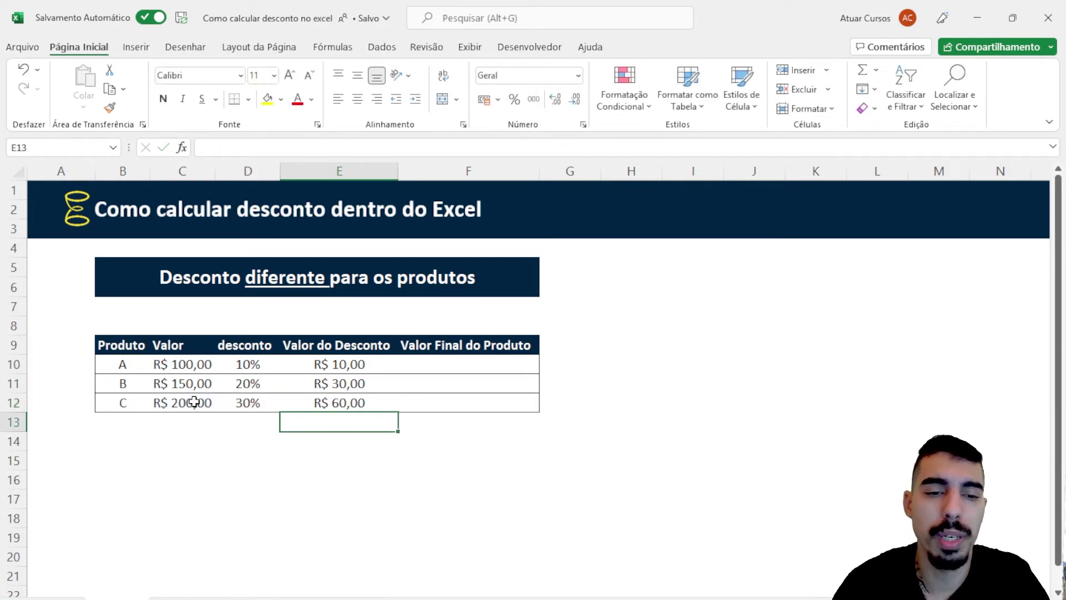
key(Up)
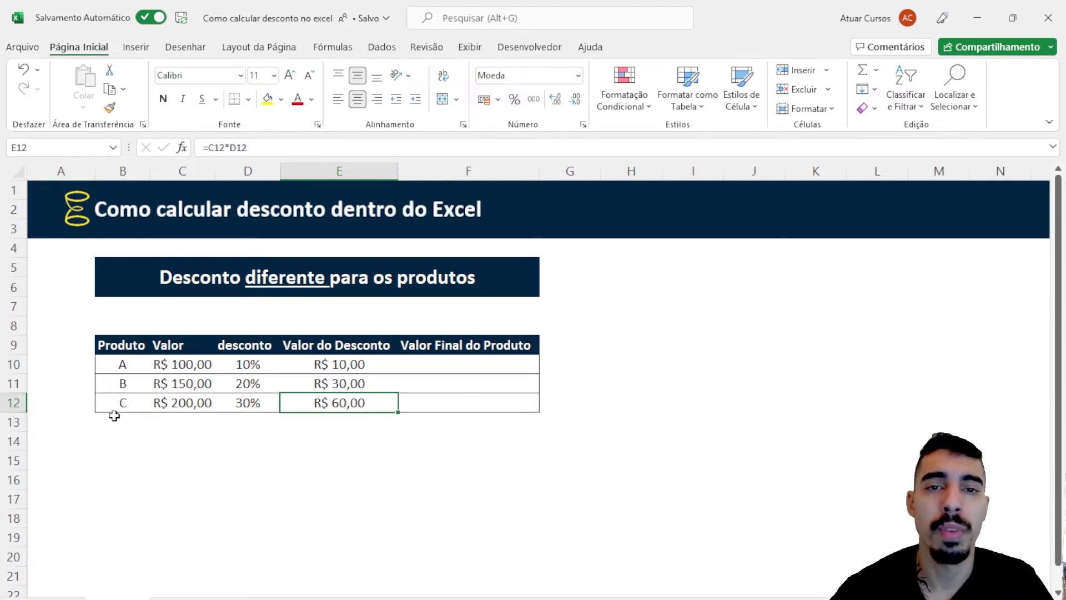
click(491, 359)
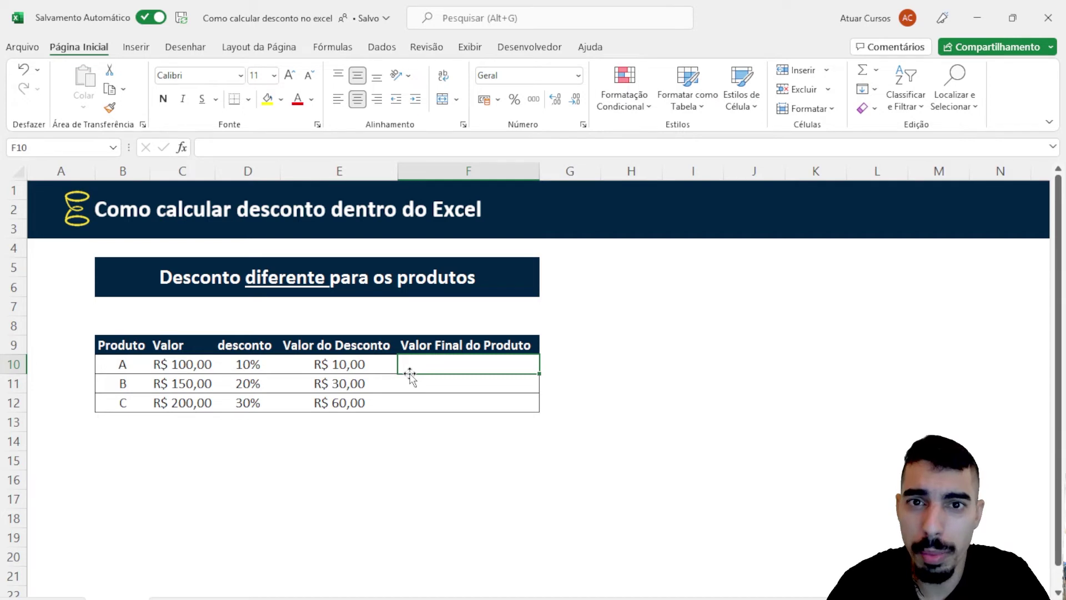
Enter =C10-E10 in F10 for product A's R$ 90,00 final price, then review its source cells.
text(=)
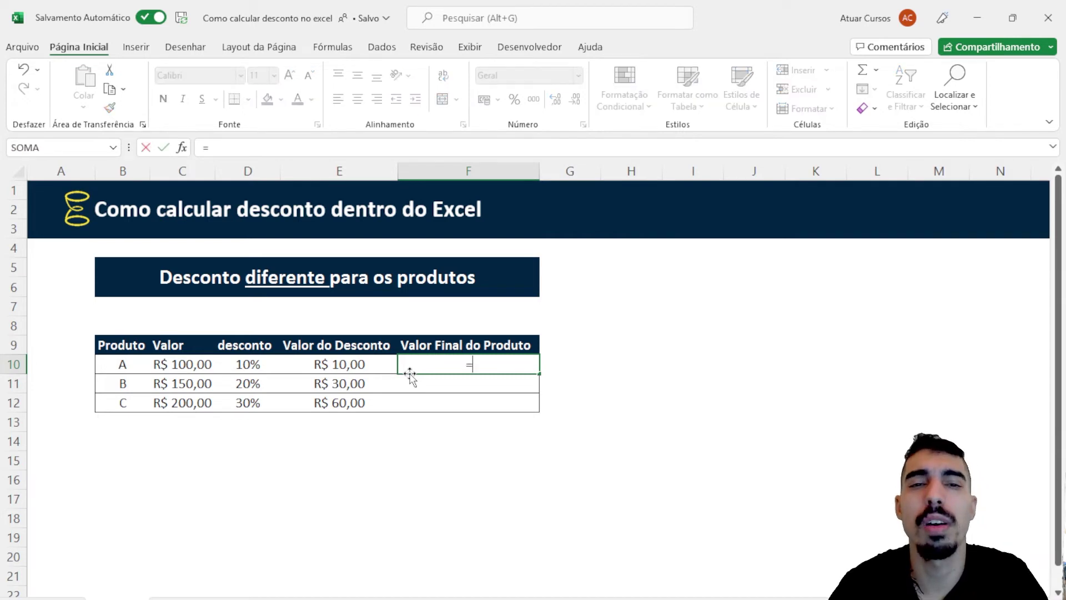
click(186, 361)
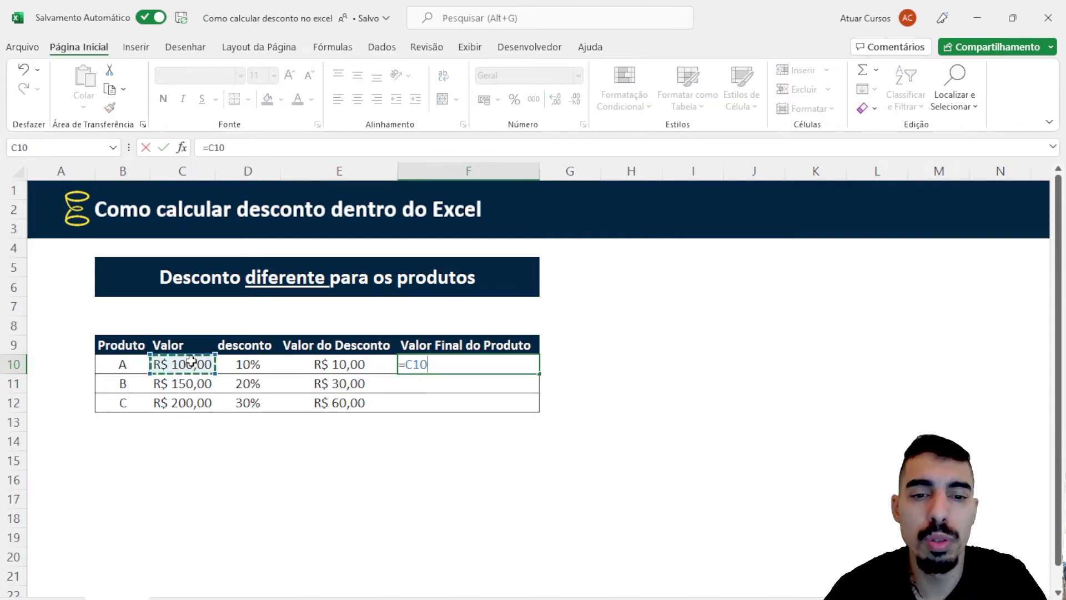
text(-)
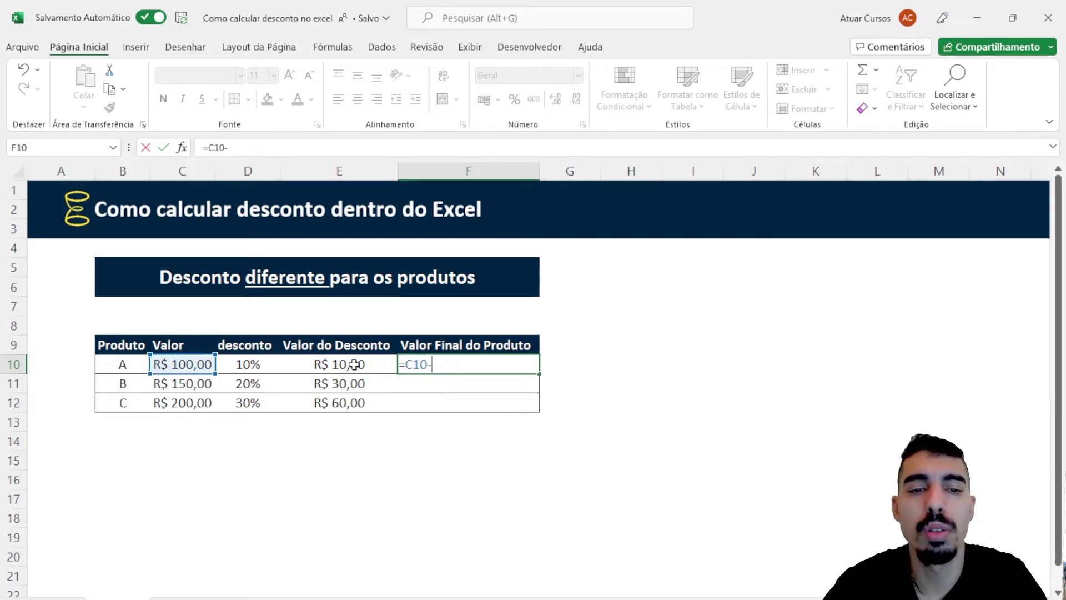
click(354, 364)
key(Return)
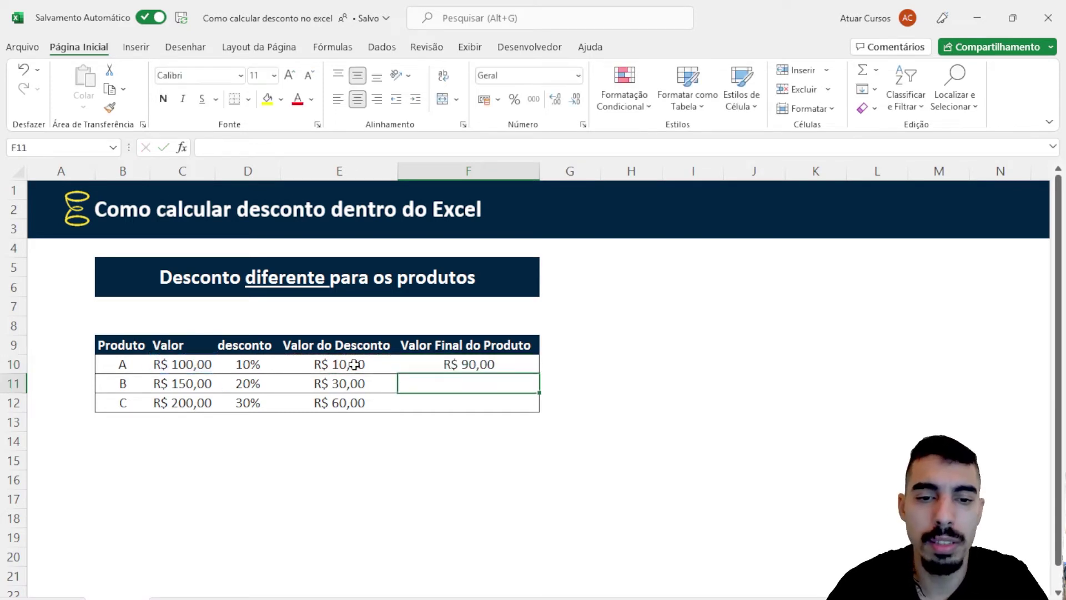
key(Up)
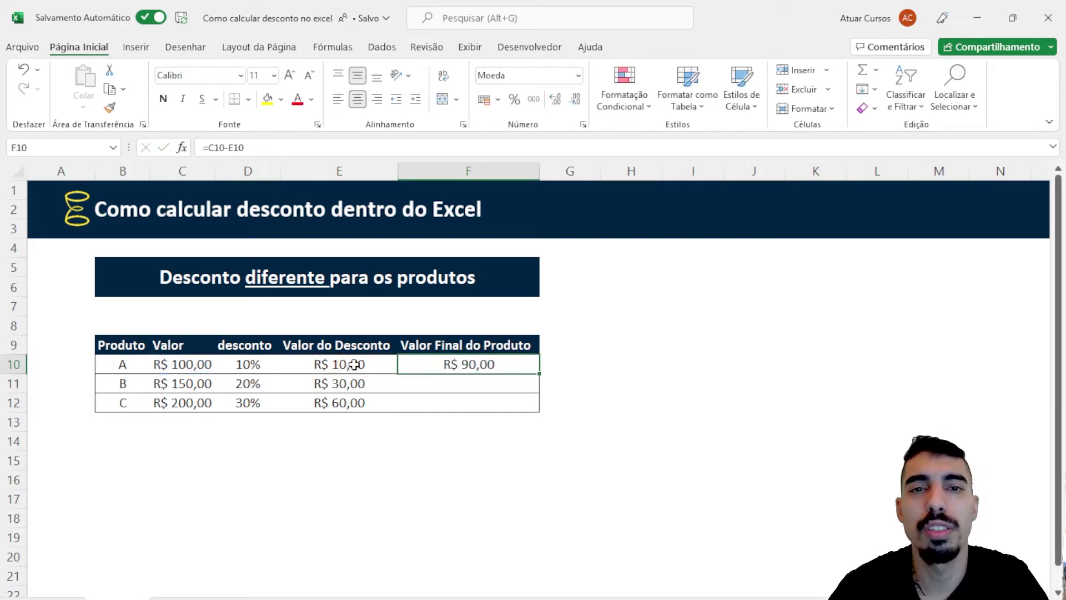
click(196, 365)
click(259, 365)
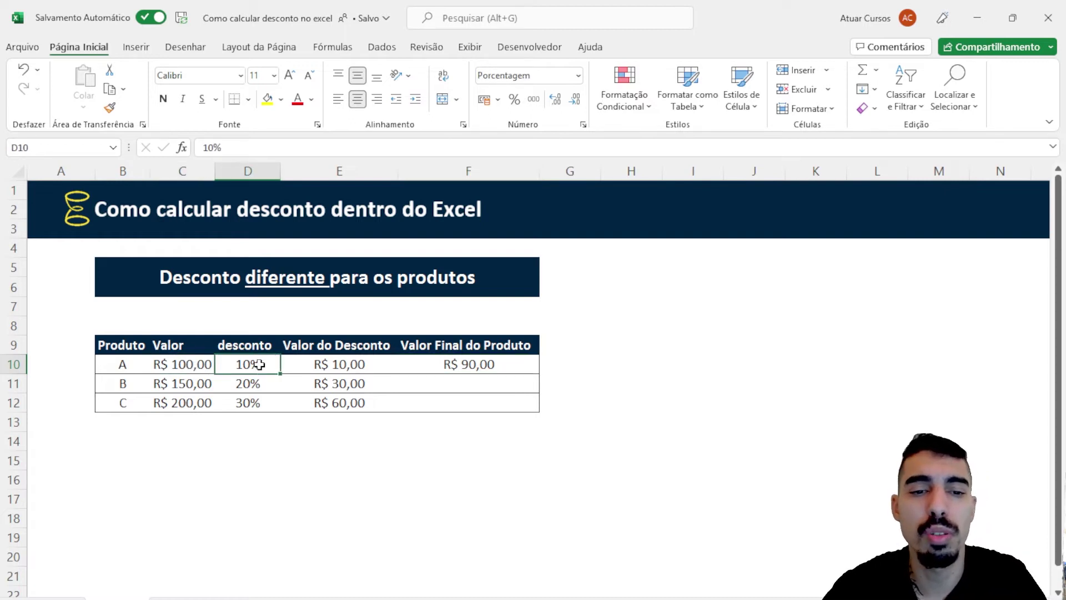
click(345, 365)
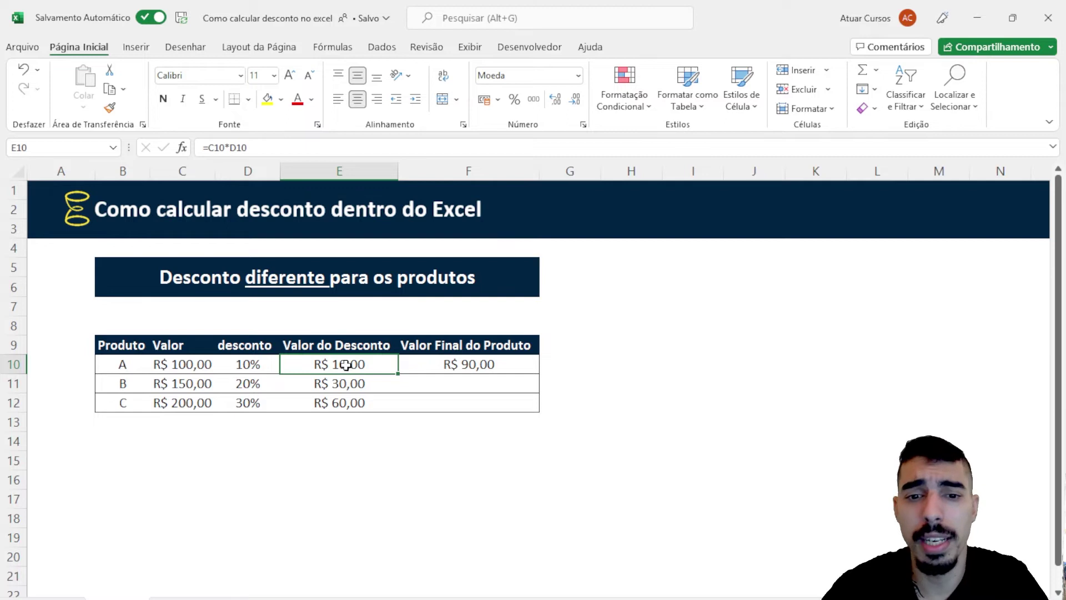
click(482, 365)
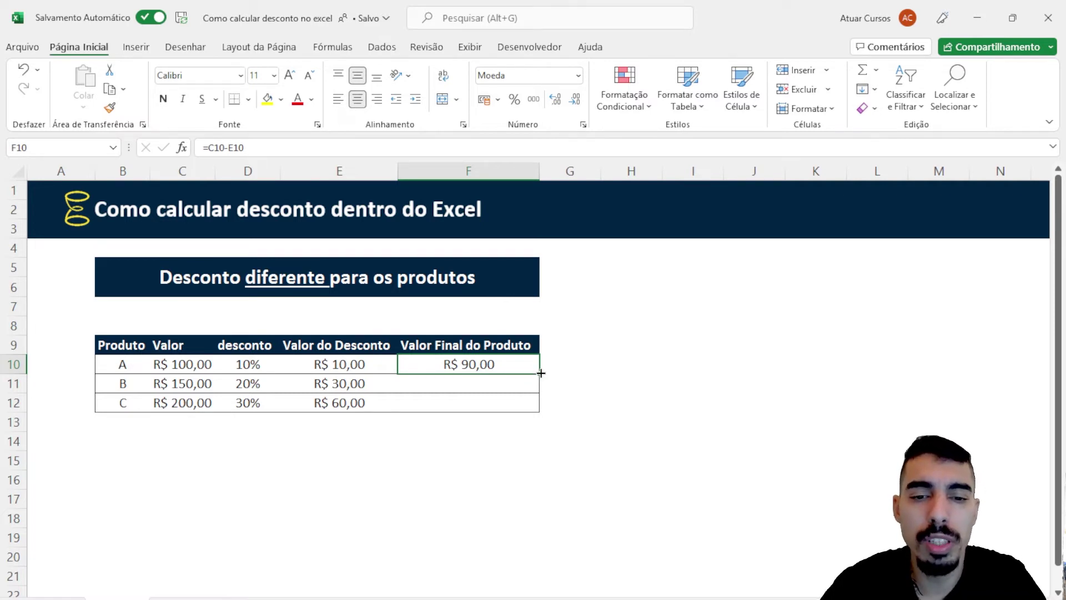
Fill F10's formula down to F11:F12 without formatting, giving 120 and 140, then select F10:F12.
drag(541, 373, 541, 410)
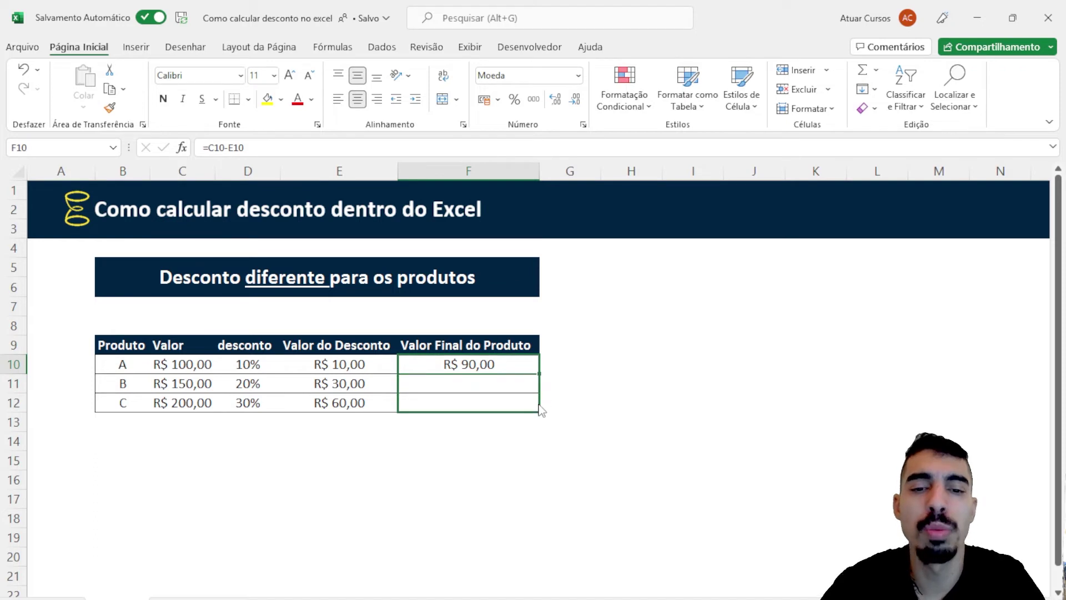
right_click(541, 410)
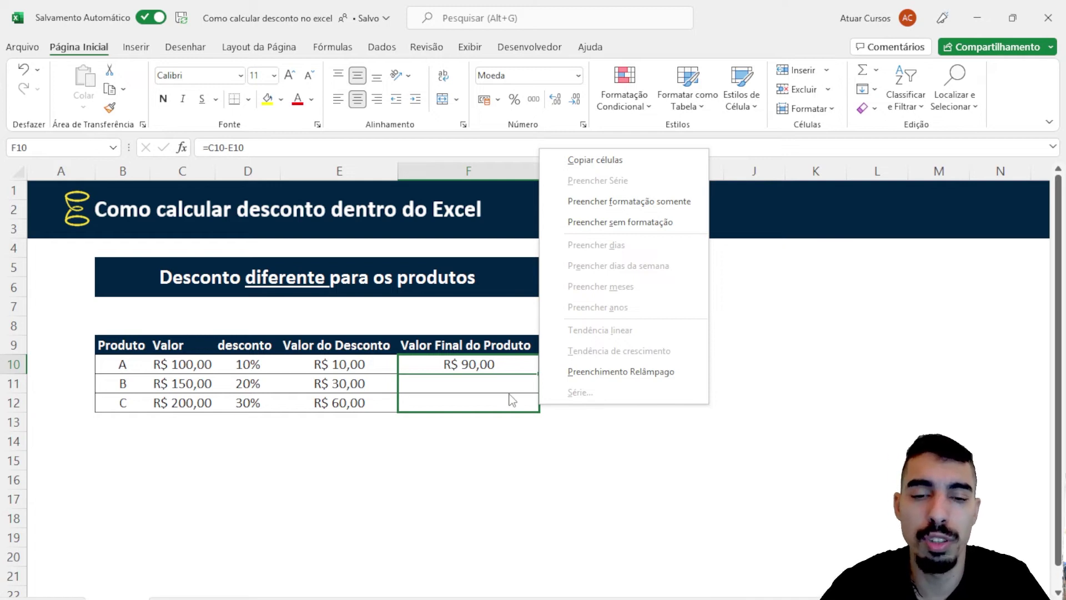
key(Escape)
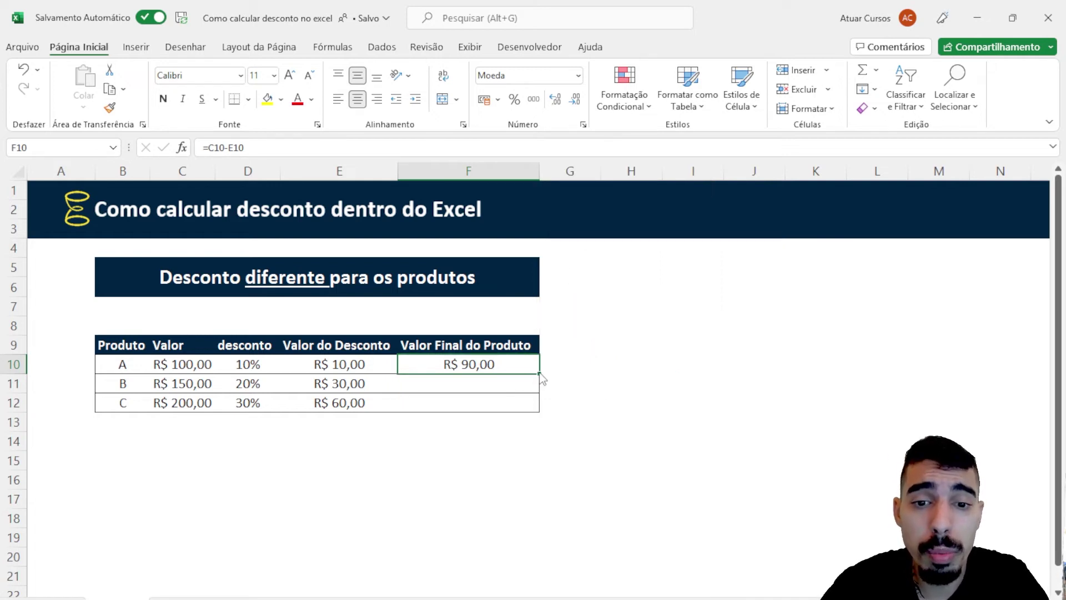
drag(539, 375, 536, 416)
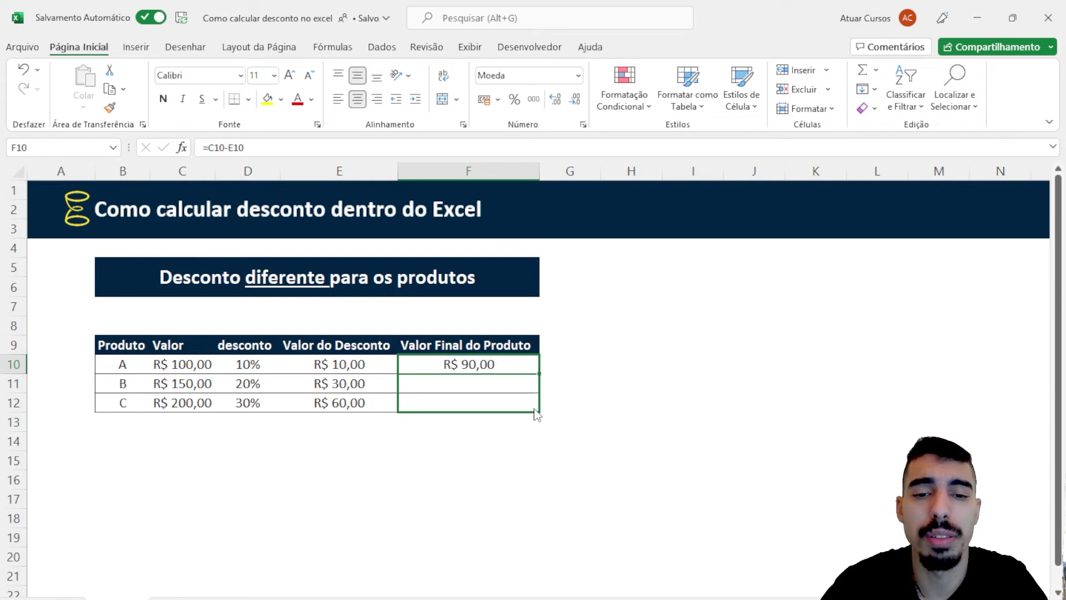
drag(536, 415, 536, 415)
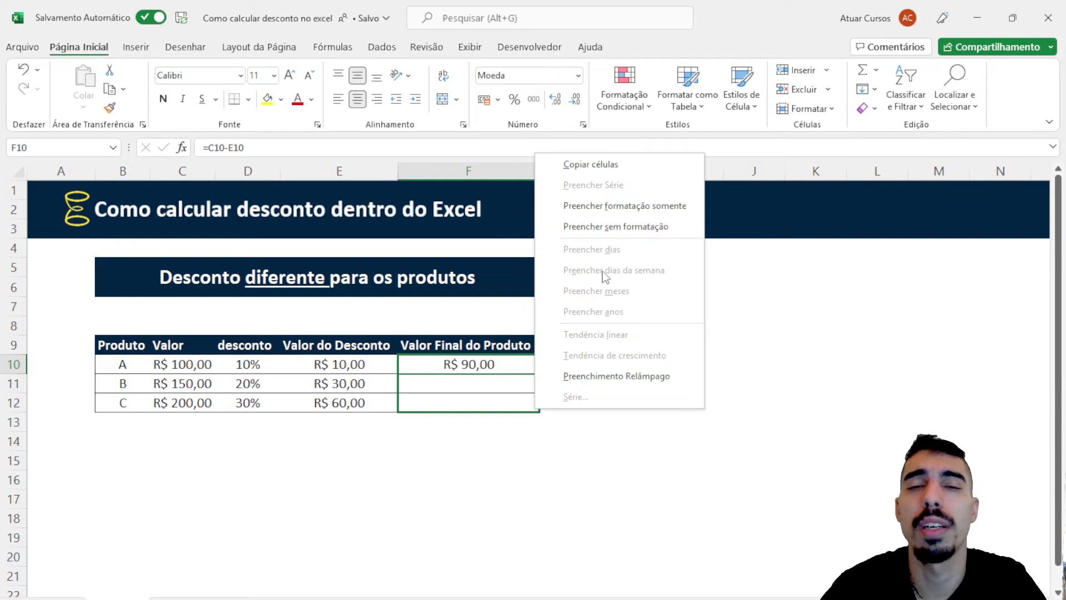
click(616, 227)
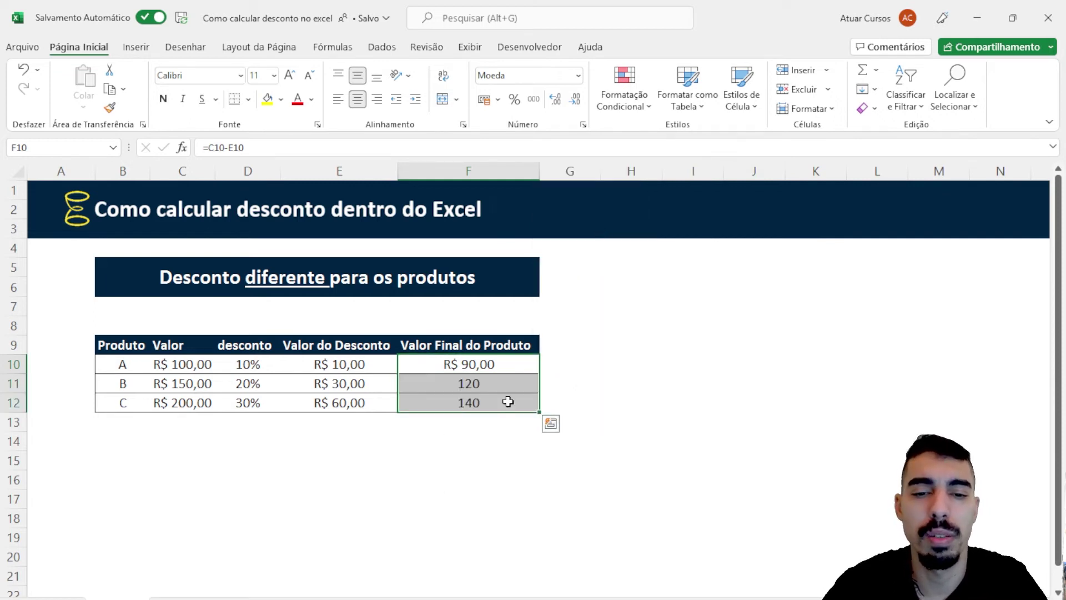
click(470, 389)
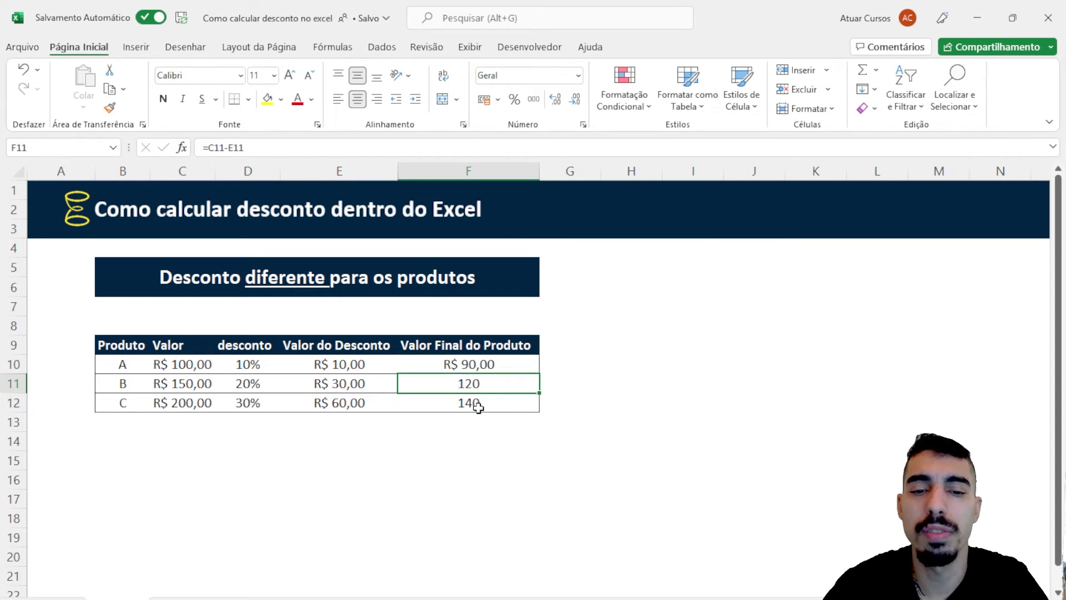
drag(480, 373, 475, 399)
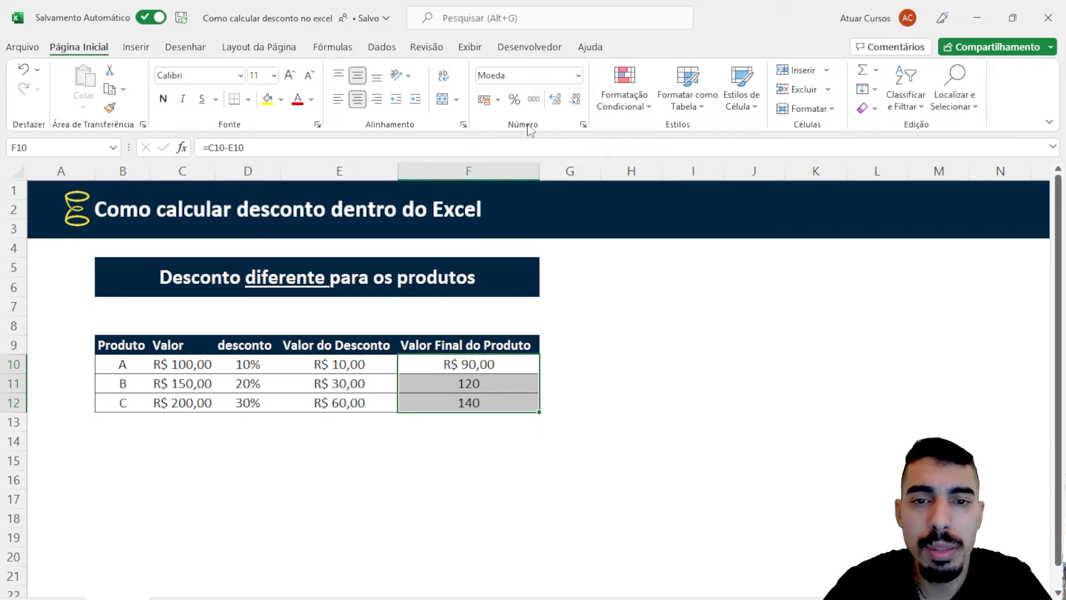
Apply Moeda format to F10:F12 so final prices read R$ 90,00, R$ 120,00 and R$ 140,00.
click(578, 77)
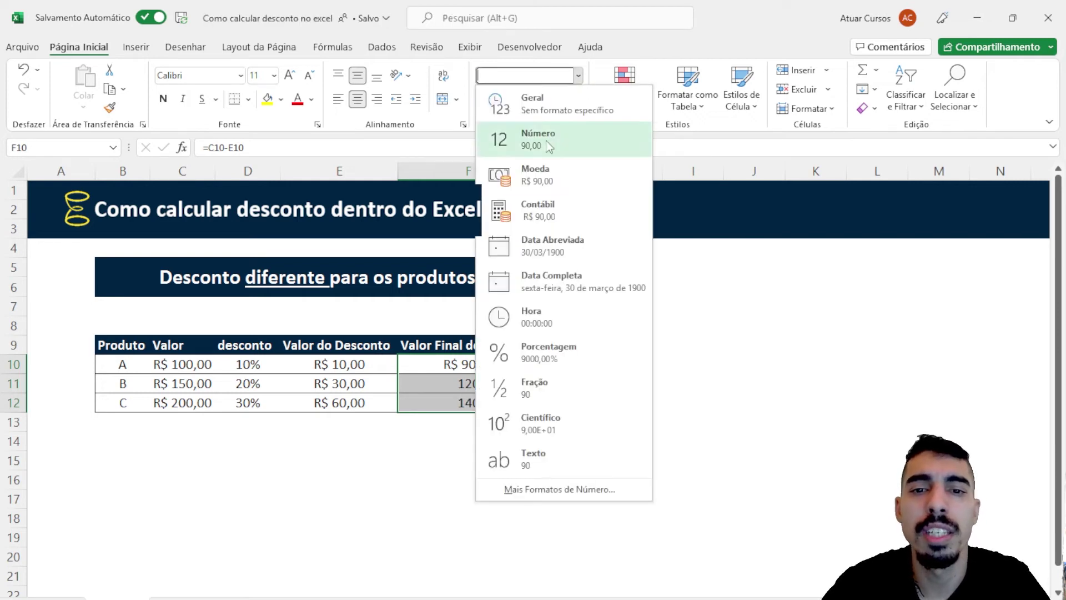
click(528, 175)
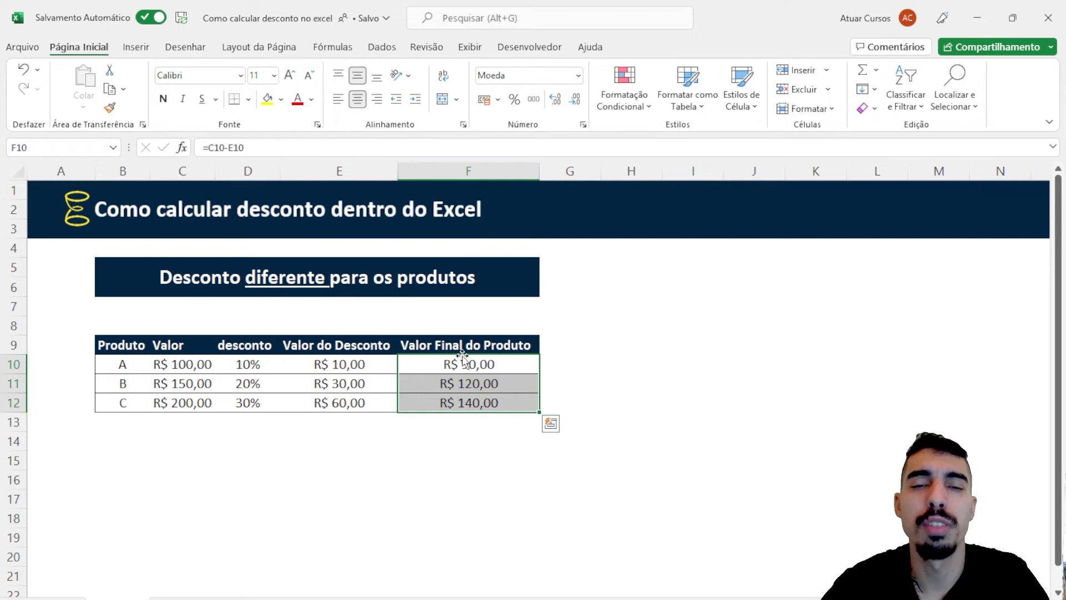
click(494, 362)
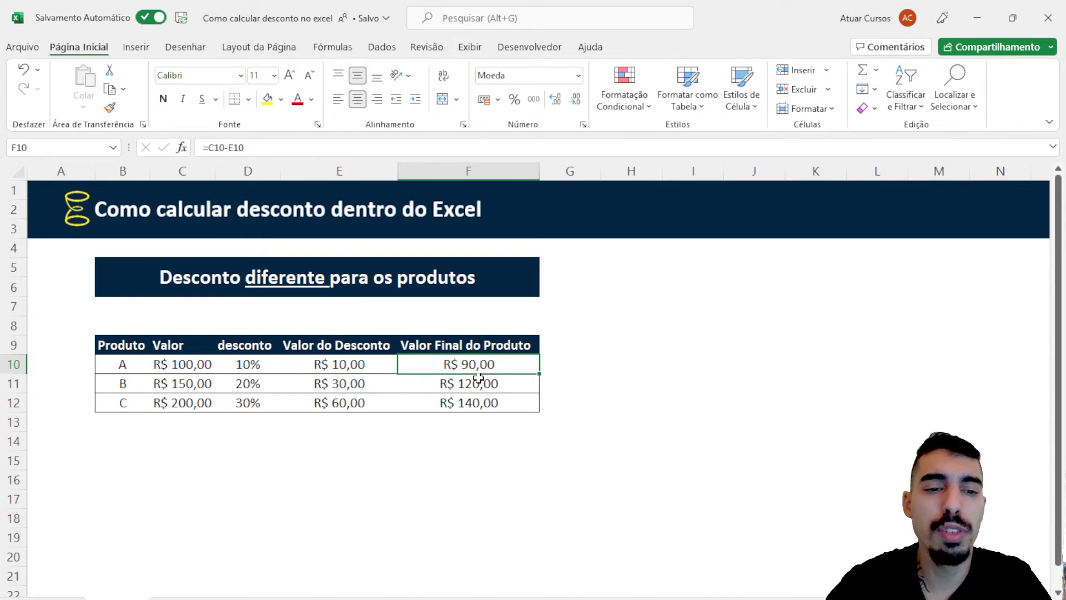
Re-confirm E10's discount formula and re-enter =C10-E10 in F10.
click(354, 366)
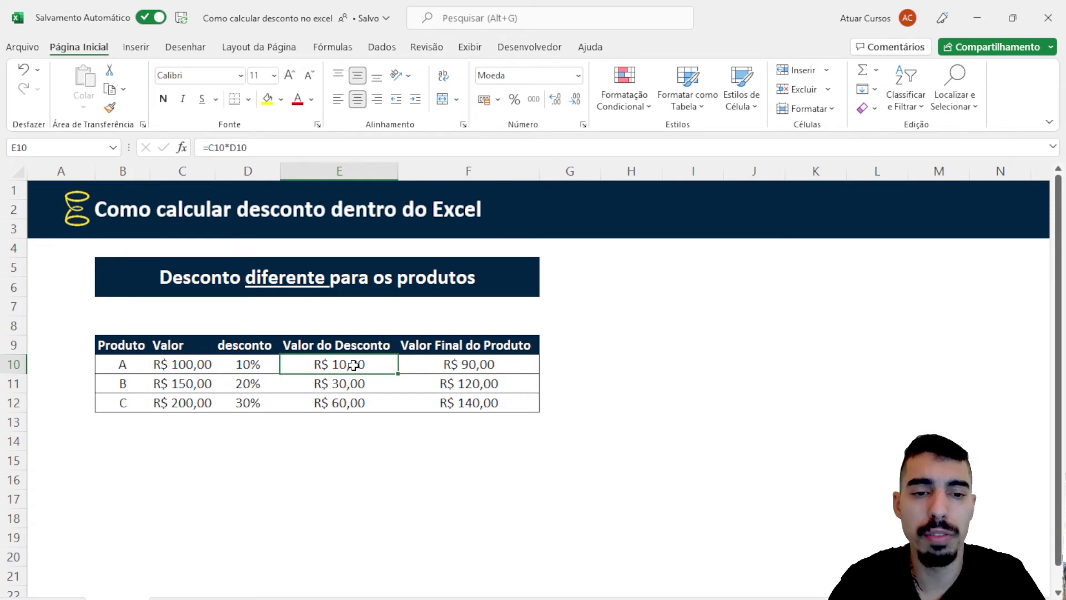
double_click(353, 365)
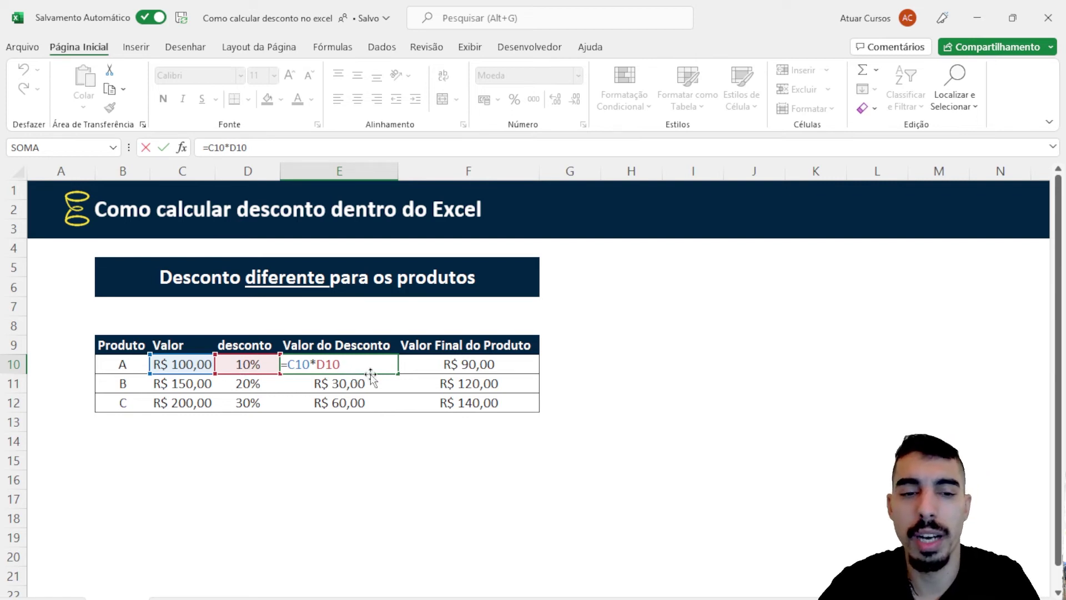
key(Return)
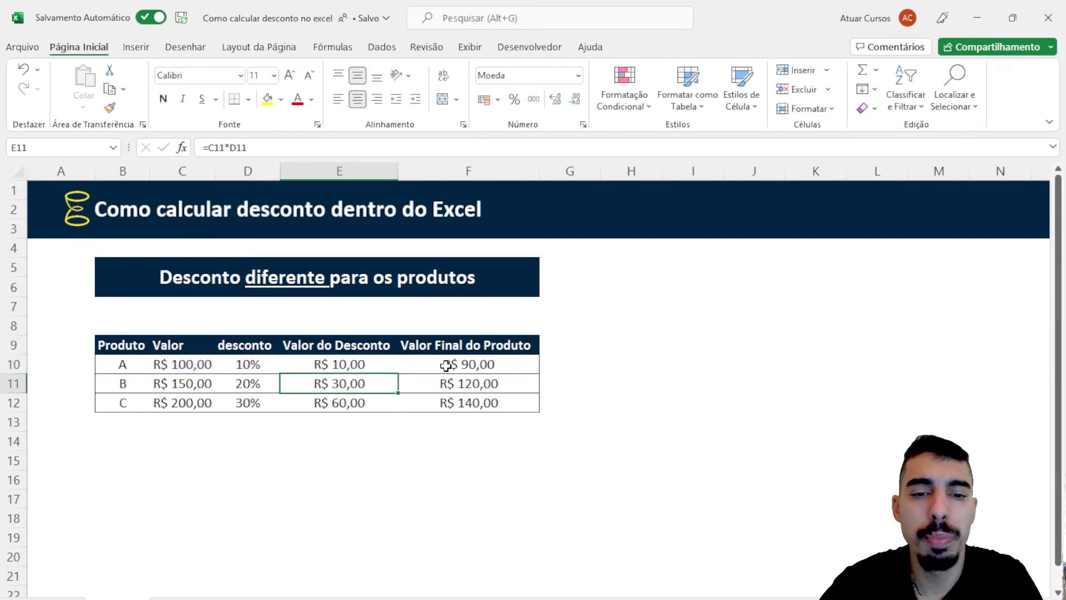
click(446, 366)
text(=C10-E10)
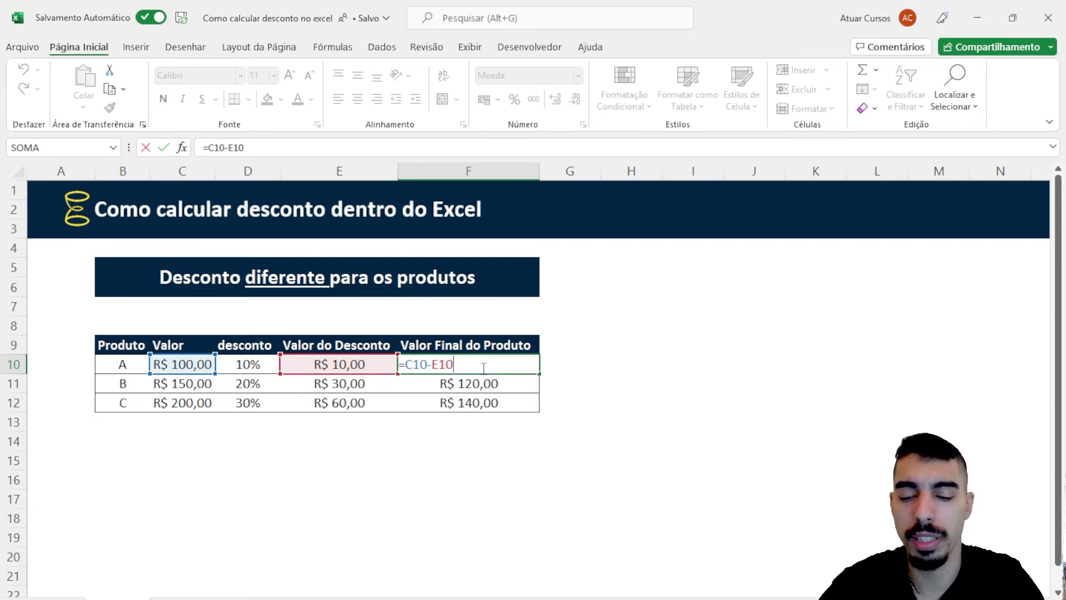
key(Return)
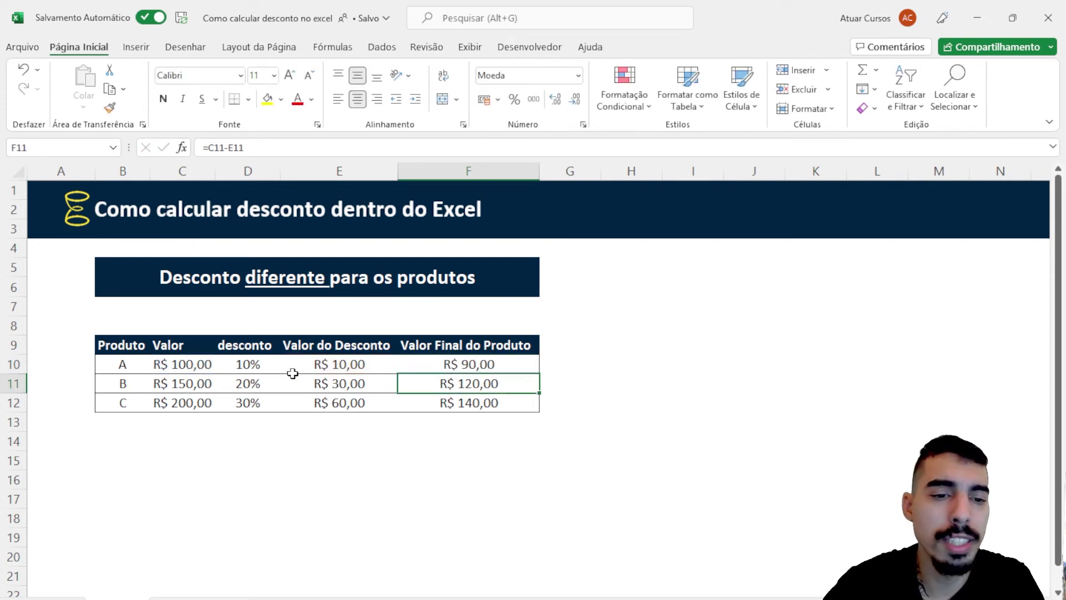
Change product A's discount to 20%, giving R$ 20,00 off and R$ 80,00 final, and go to Desconto fixo.
click(248, 365)
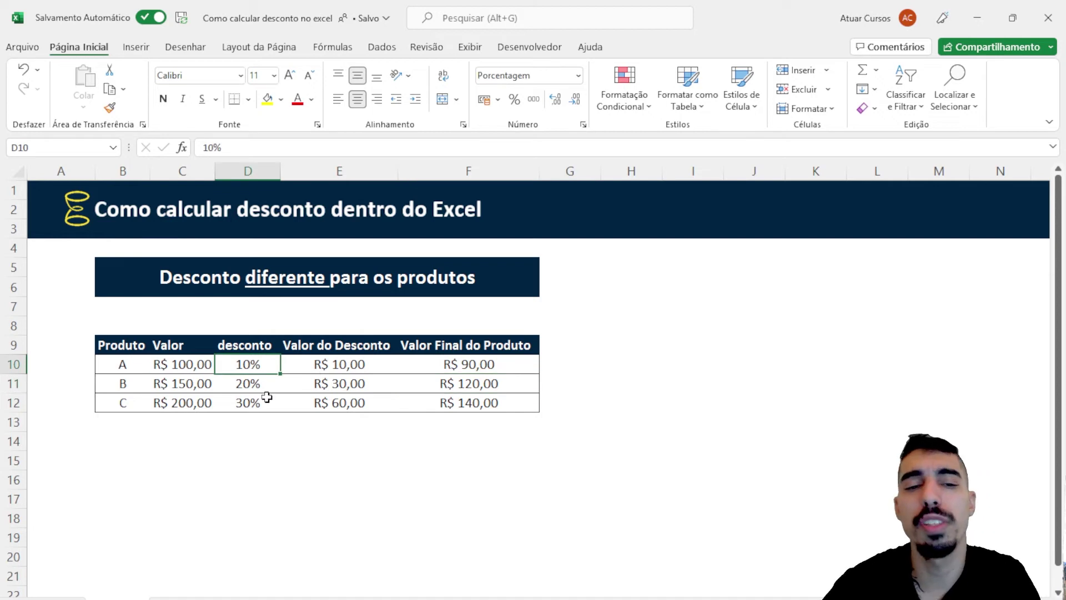
text(2)
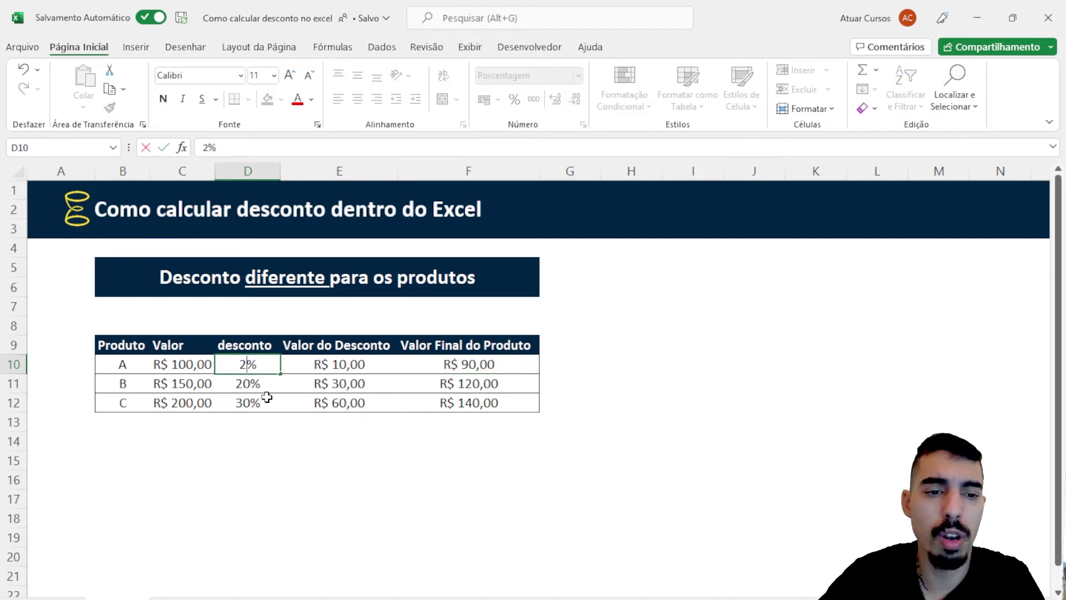
text(0)
key(Return)
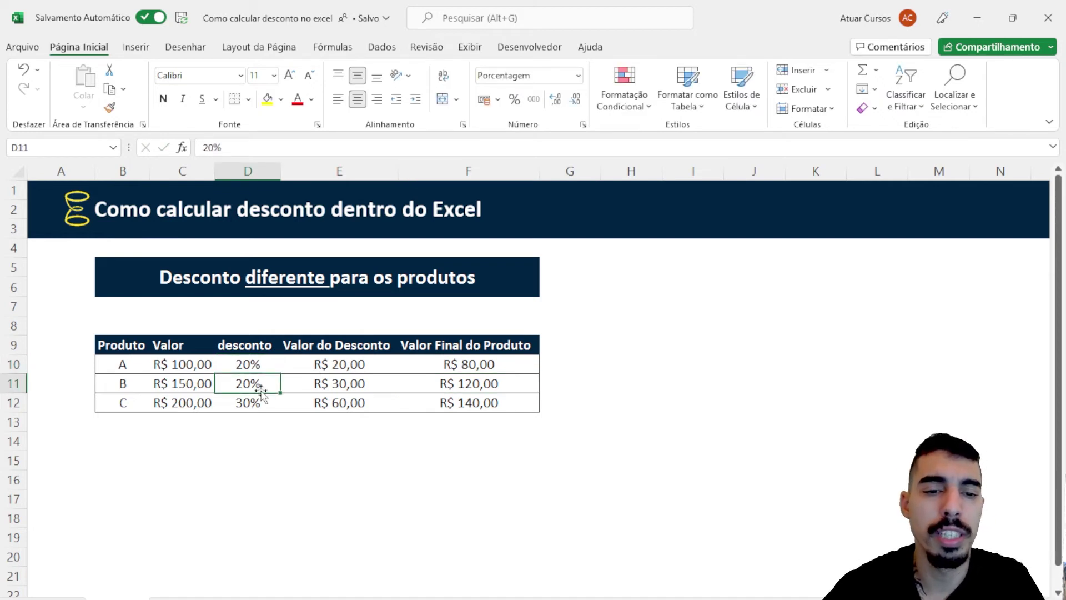
drag(356, 363, 484, 361)
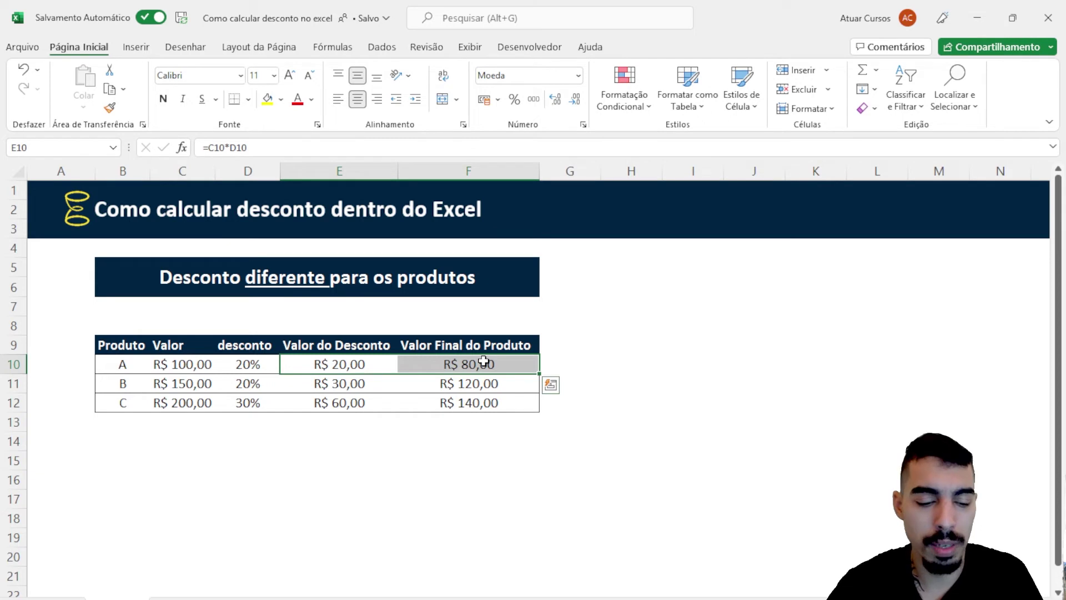
key(ctrl+Page_Down)
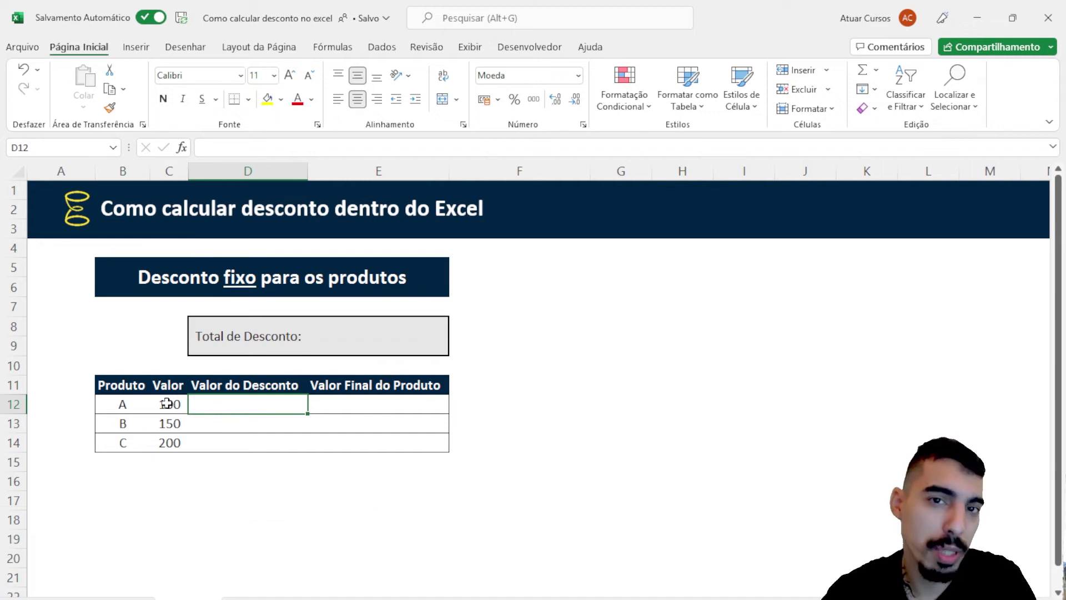
Format the three product values as Moeda currency: R$ 100,00, R$ 150,00 and R$ 200,00.
drag(169, 403, 168, 443)
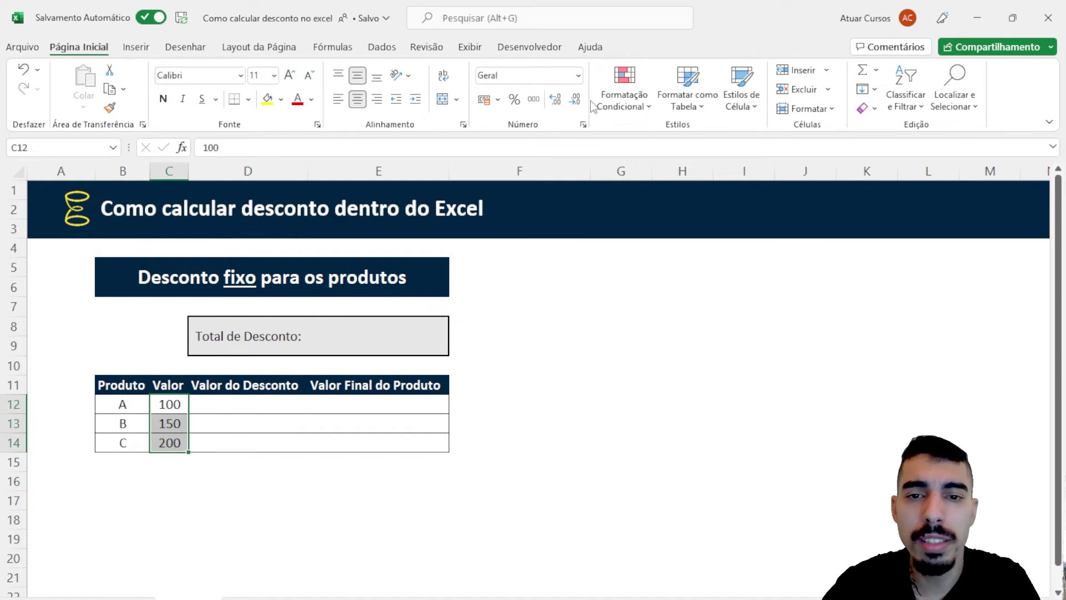
click(484, 100)
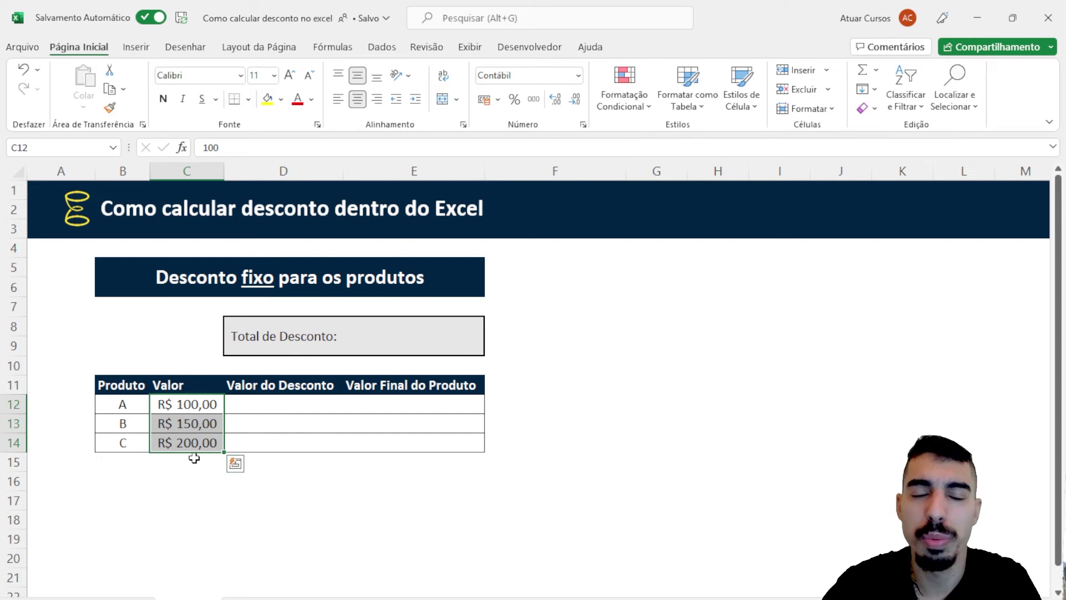
click(578, 76)
click(560, 177)
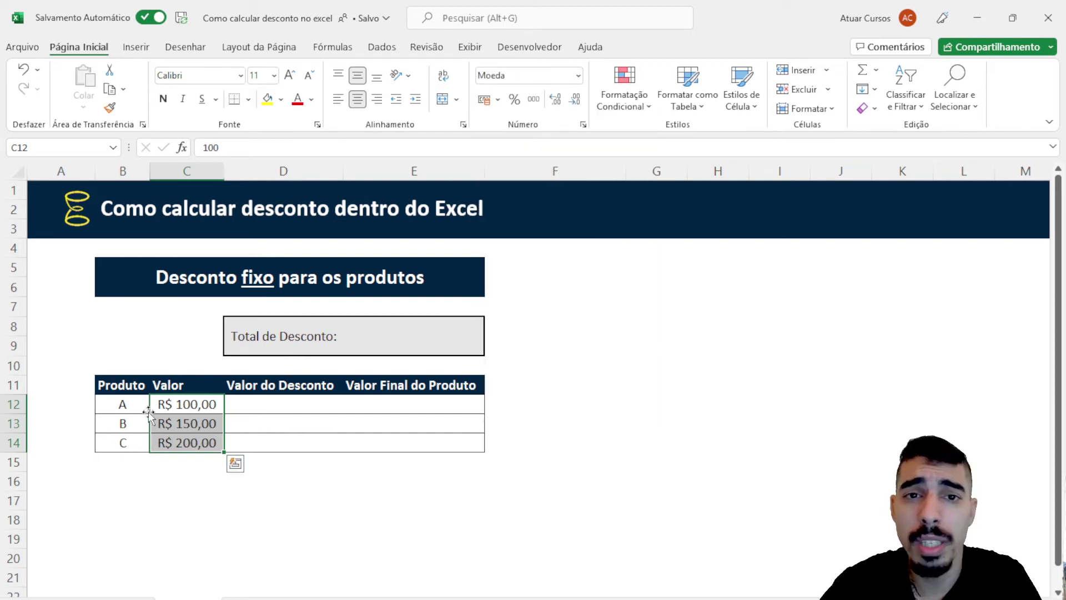
Select the three discount amount cells, then the Total de Desconto area.
click(281, 412)
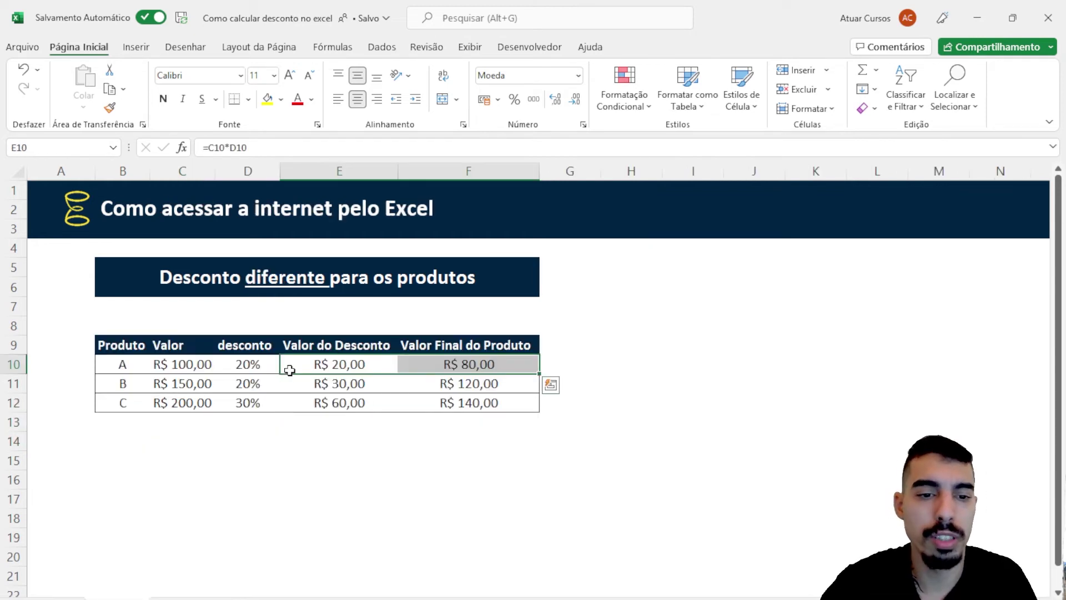
mouse_move(338, 364)
mouse_down()
mouse_move(335, 401)
mouse_move(346, 404)
mouse_move(289, 441)
mouse_up()
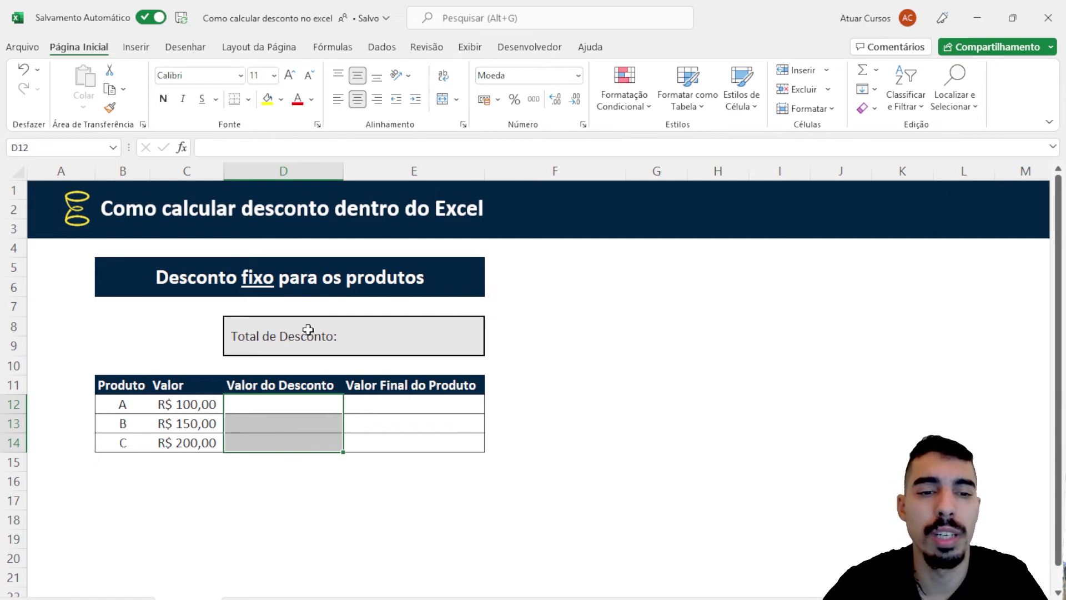
drag(292, 334, 432, 333)
Enter 25 beside Total de Desconto with Percent Style so it shows 25%.
click(431, 333)
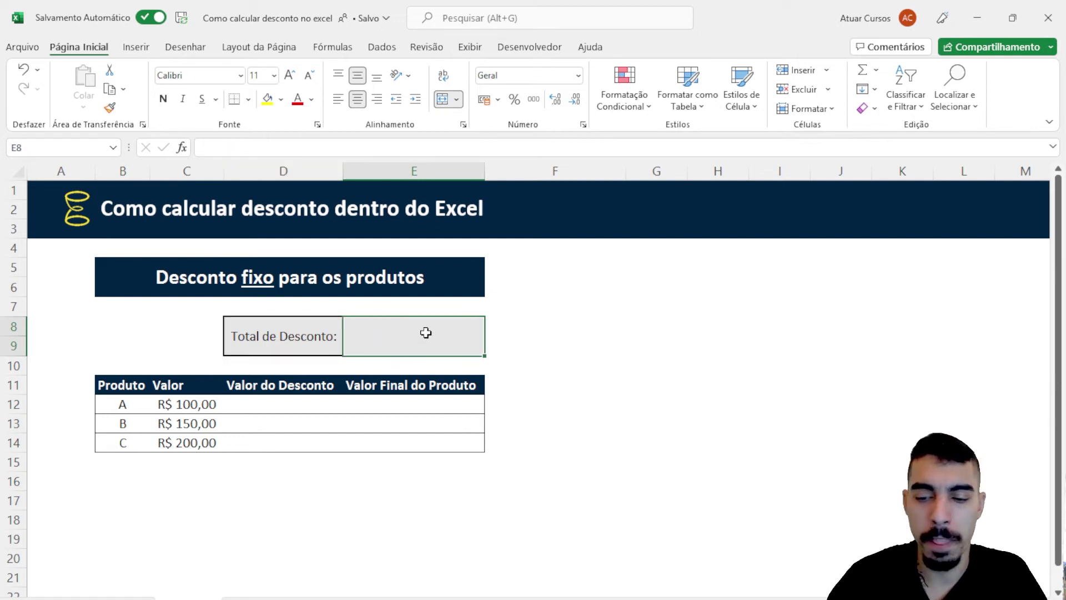
text(25)
key(Return)
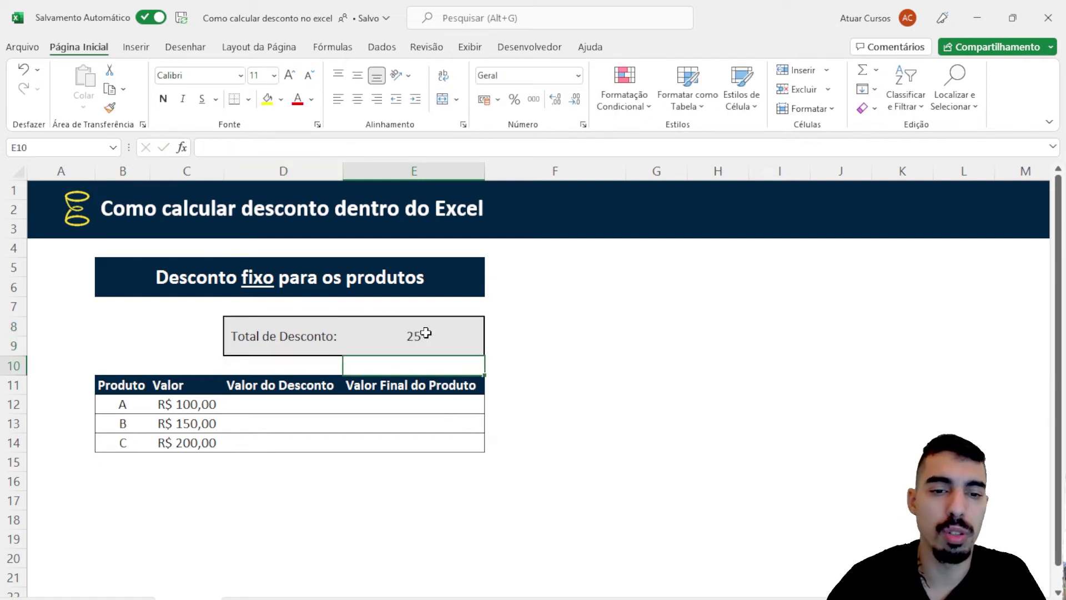
click(426, 333)
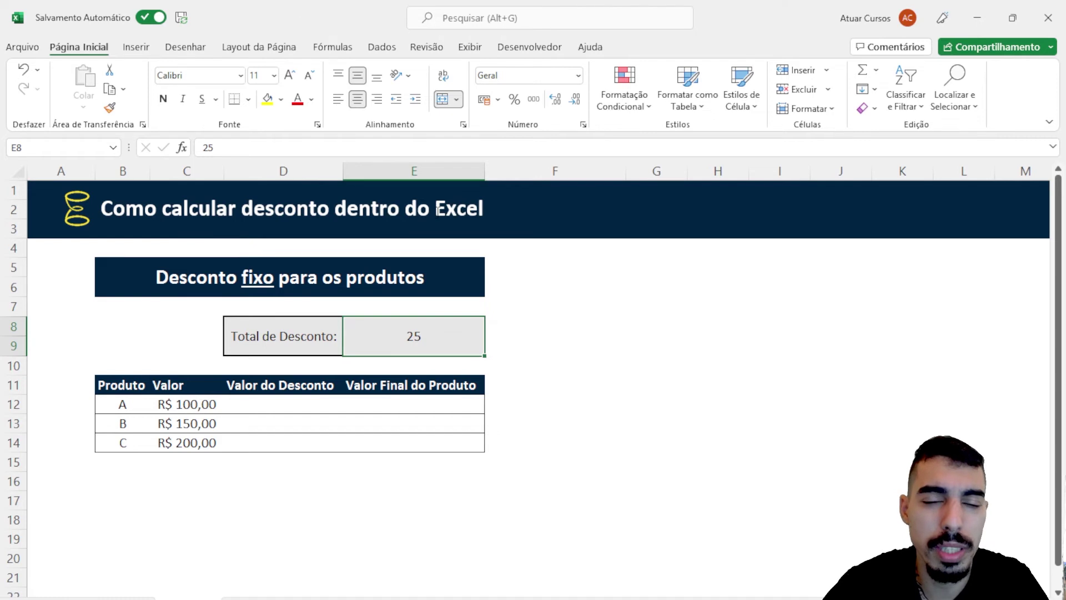
click(515, 100)
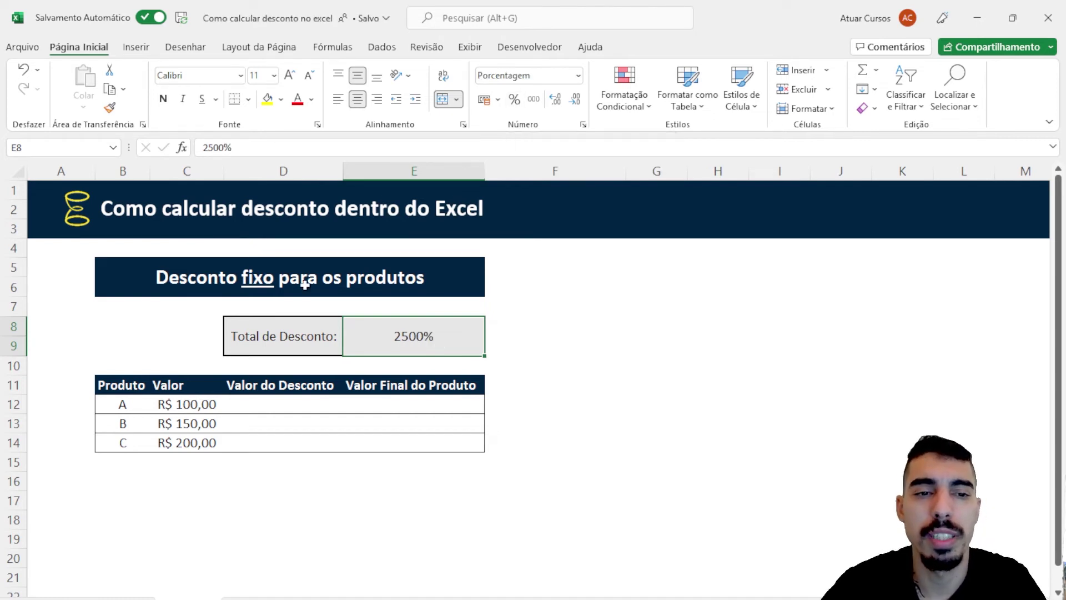
text(25)
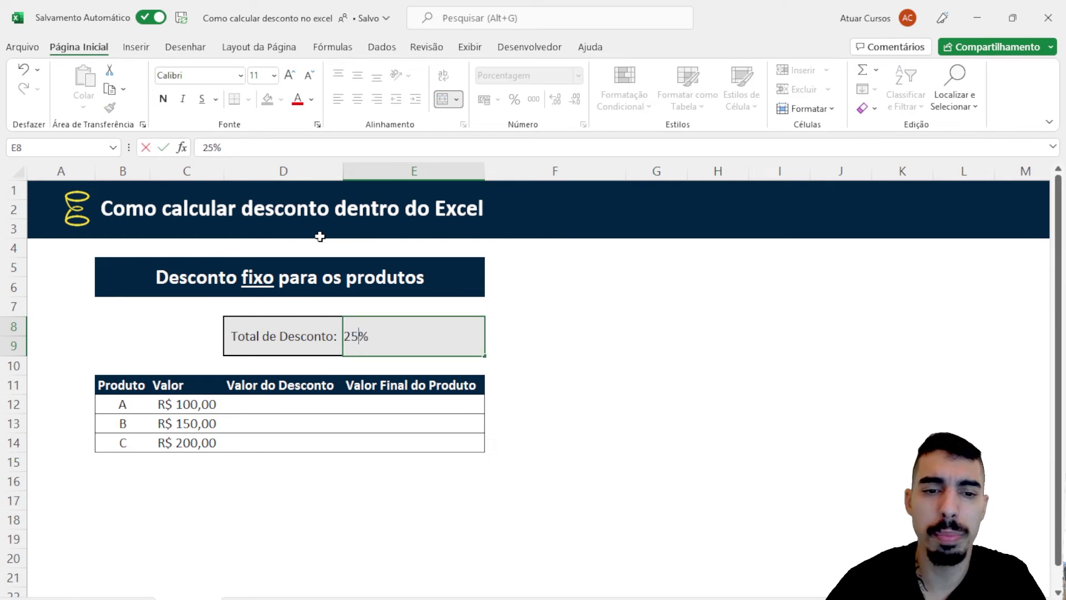
key(Return)
key(Up)
key(Delete)
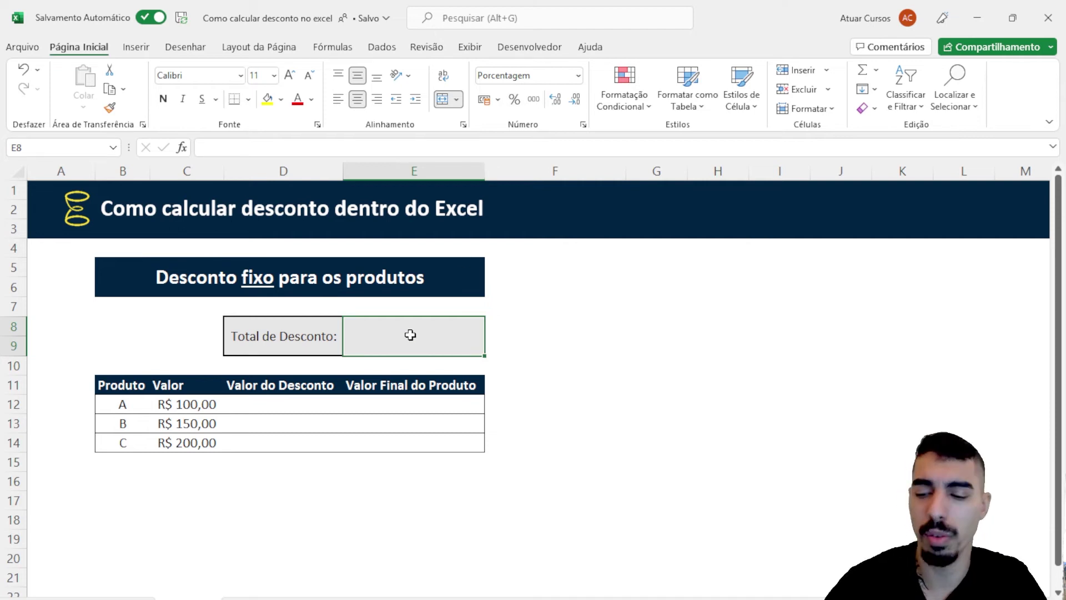
text(25)
key(Return)
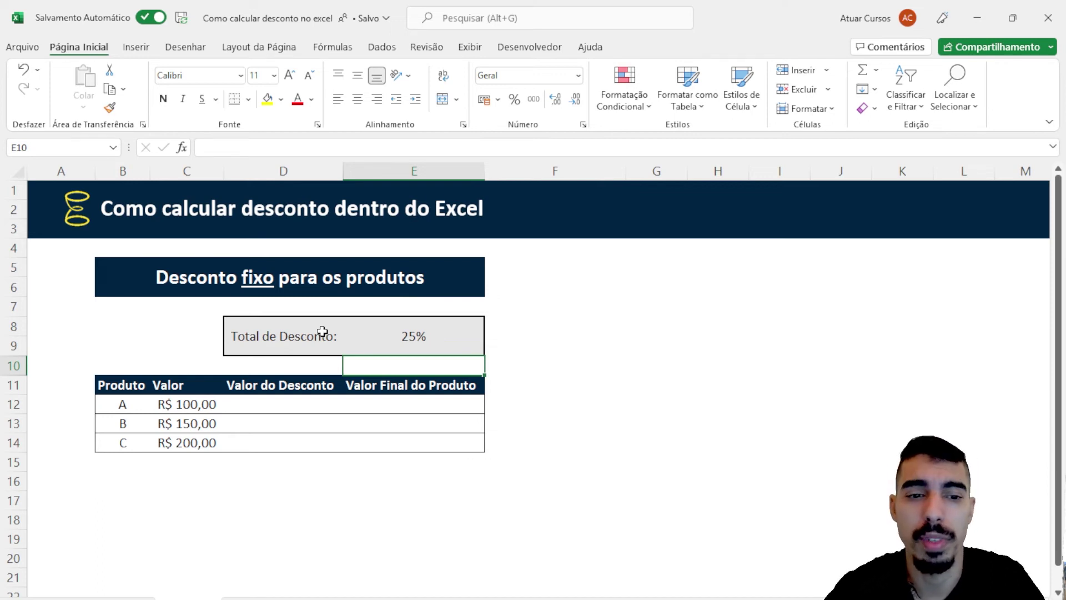
Enter =C12*$E$8 as product A's discount, giving R$ 25,00.
click(272, 405)
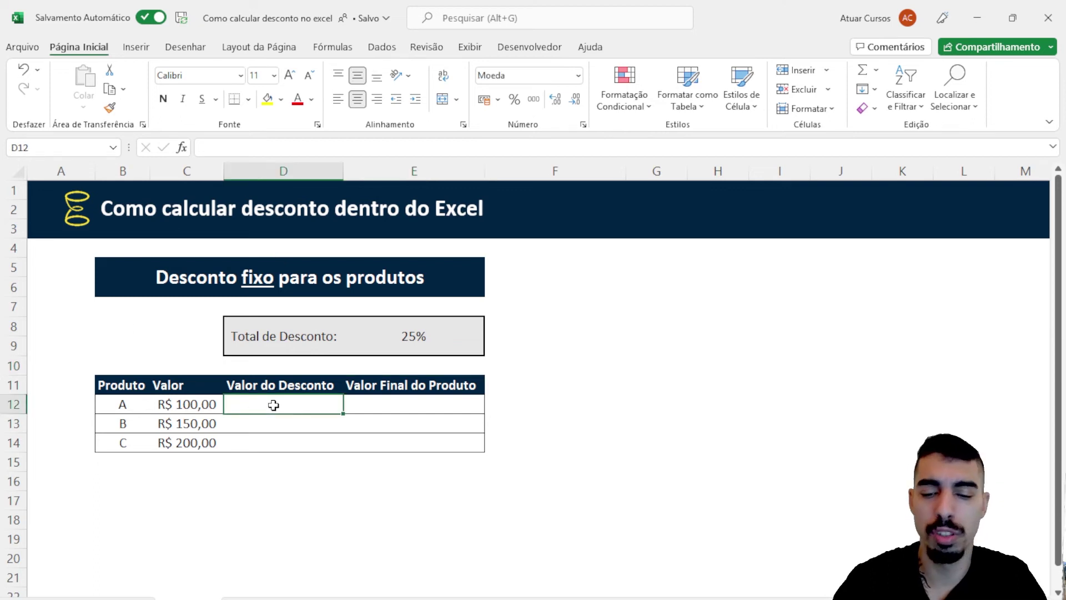
text(=)
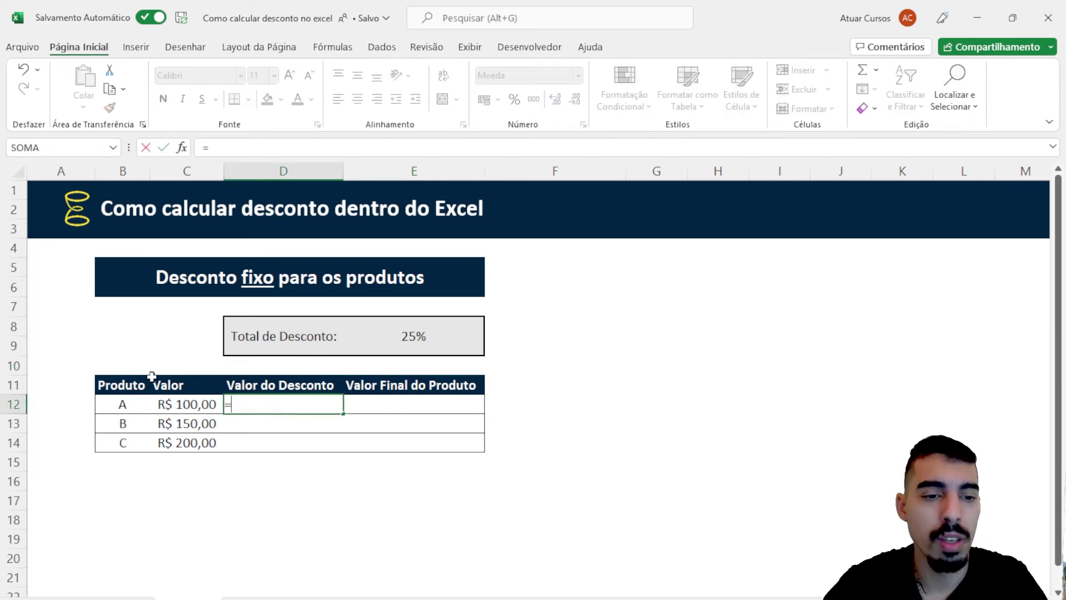
click(199, 404)
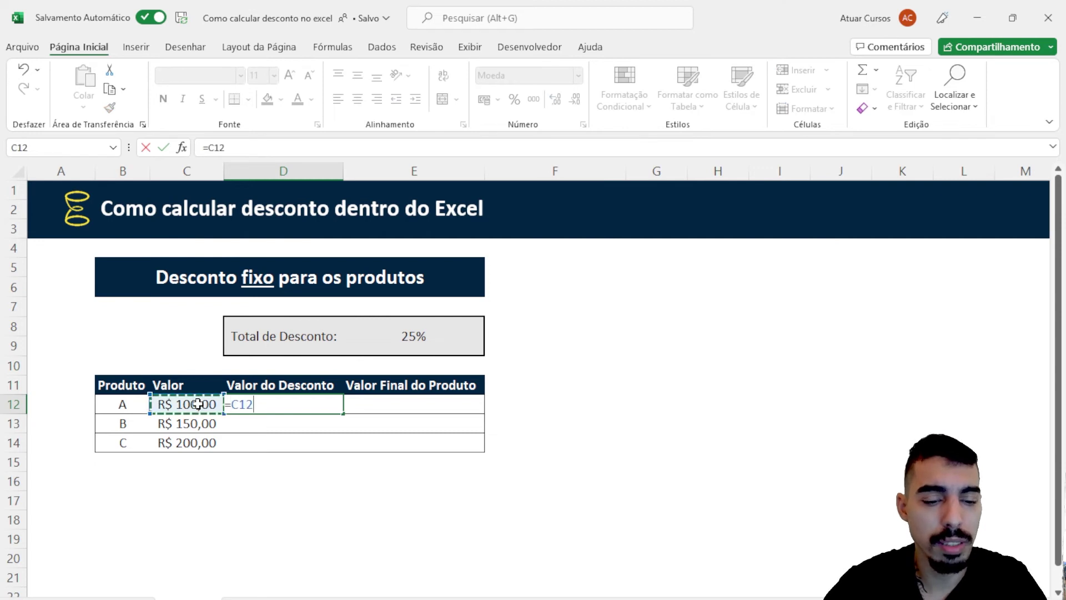
text(*)
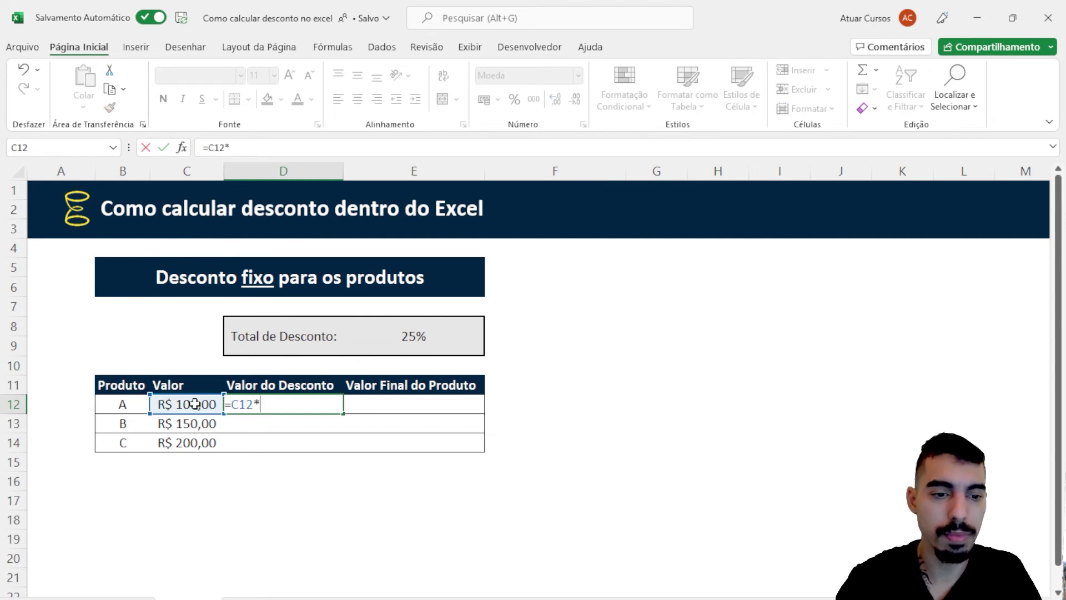
click(439, 337)
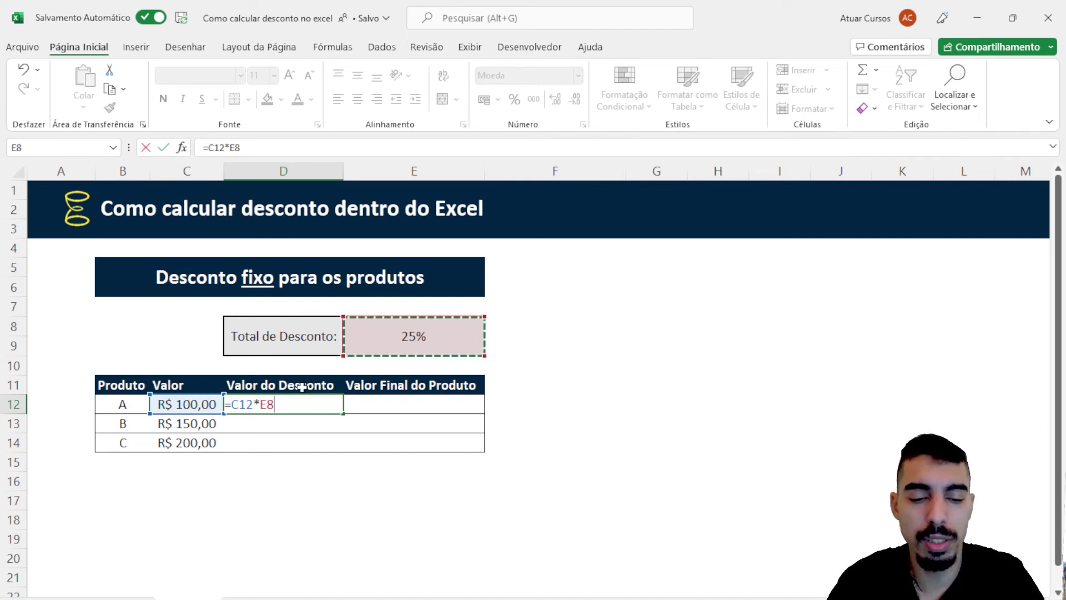
key(F4)
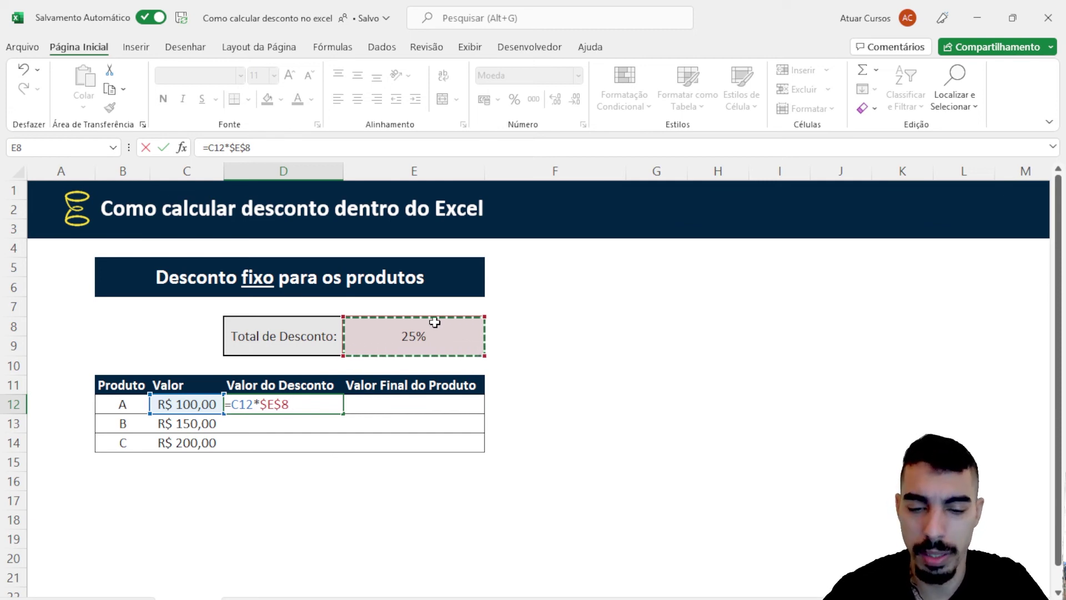
key(Return)
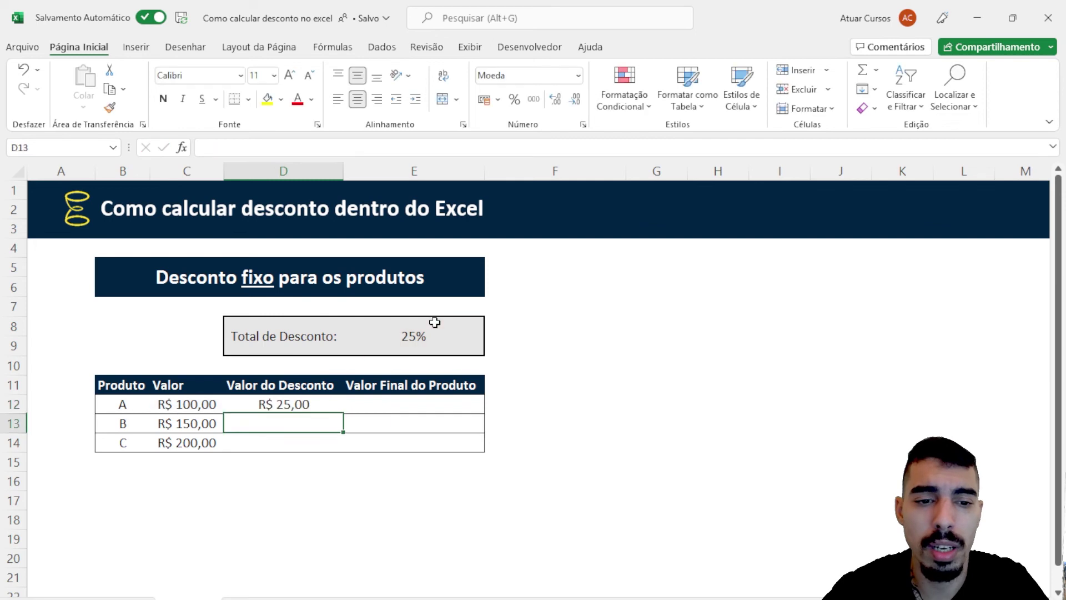
Review product A's discount formula, its value and the total discount cell.
click(300, 403)
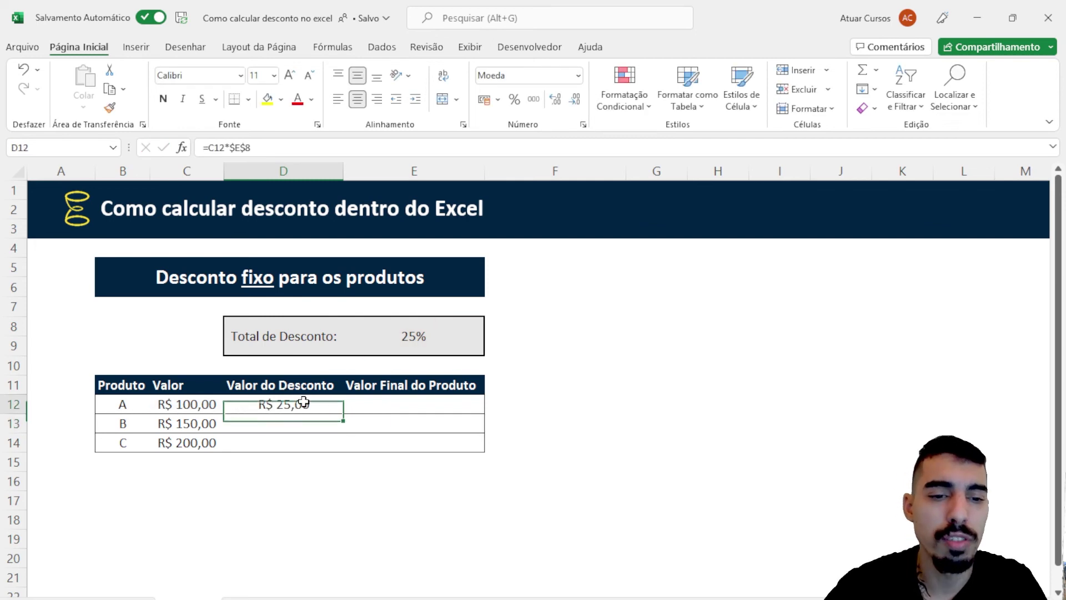
click(431, 332)
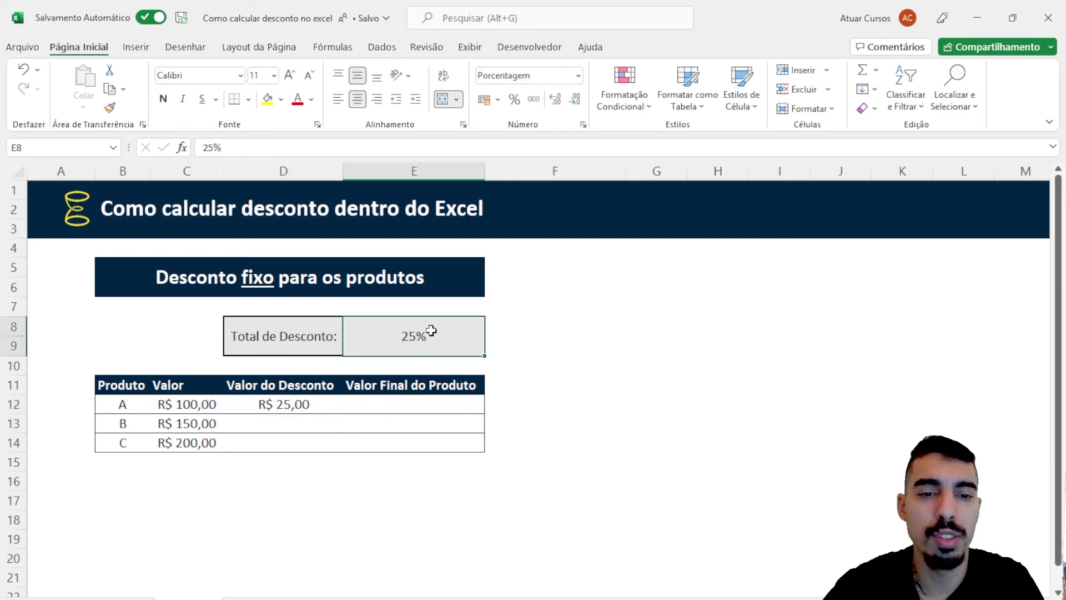
click(195, 402)
click(281, 404)
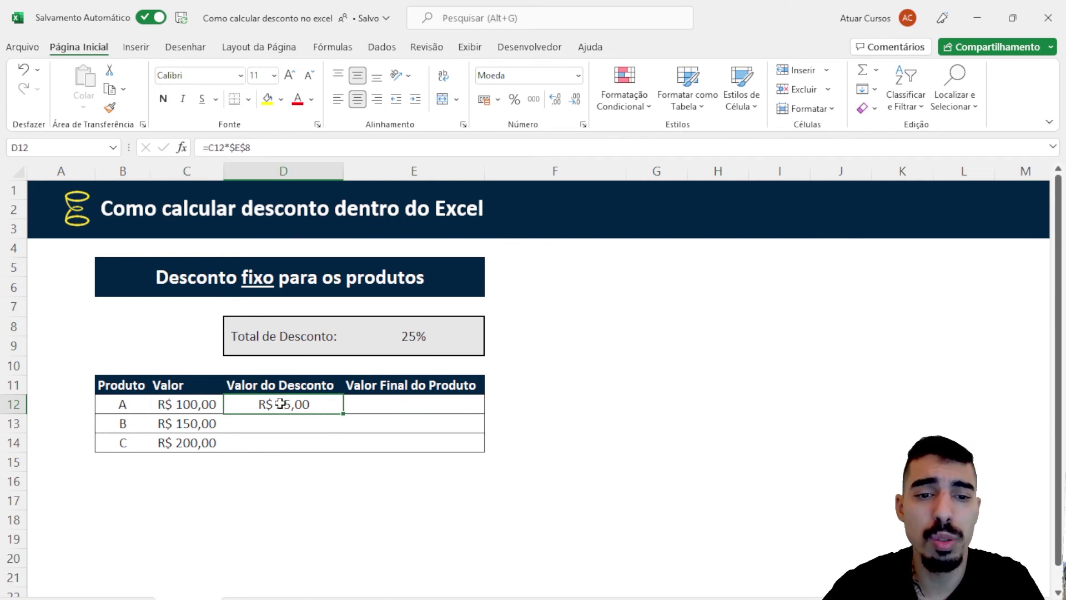
Enter =C12-D12 as product A's final price, giving R$ 75,00.
click(431, 404)
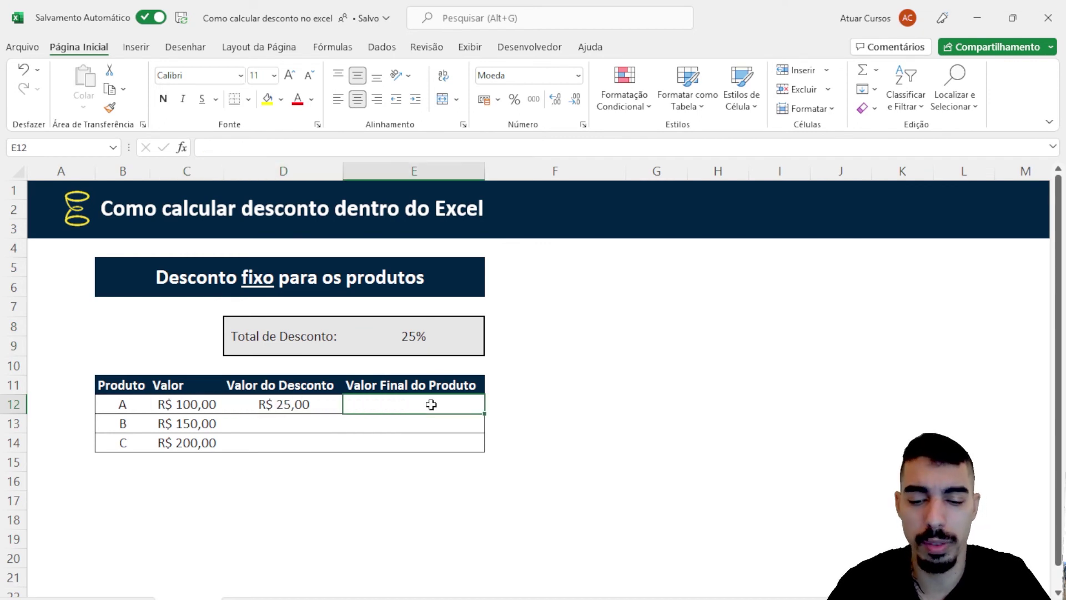
text(=)
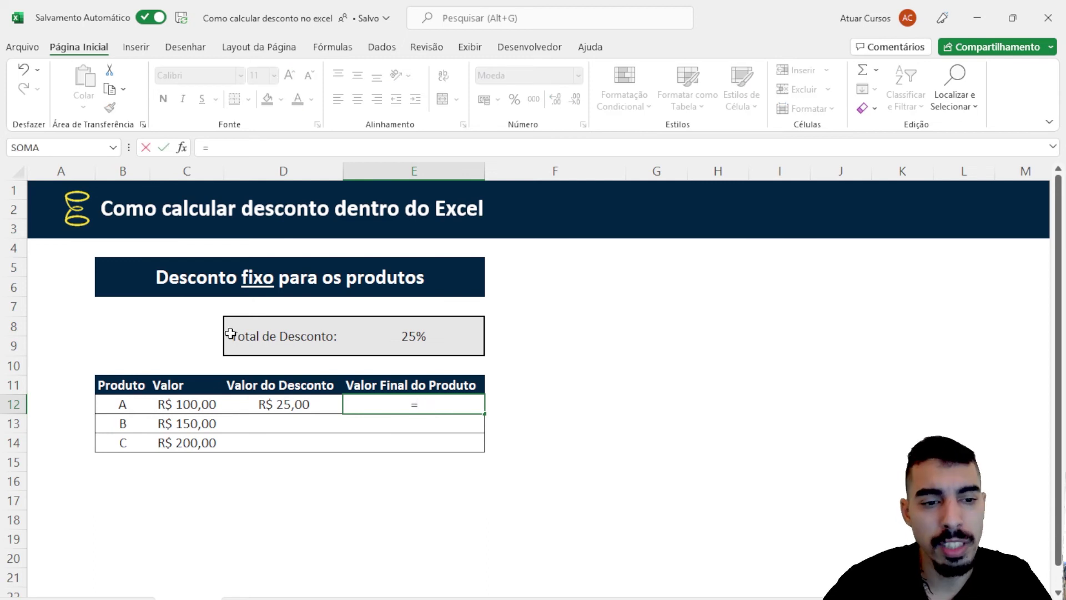
click(186, 404)
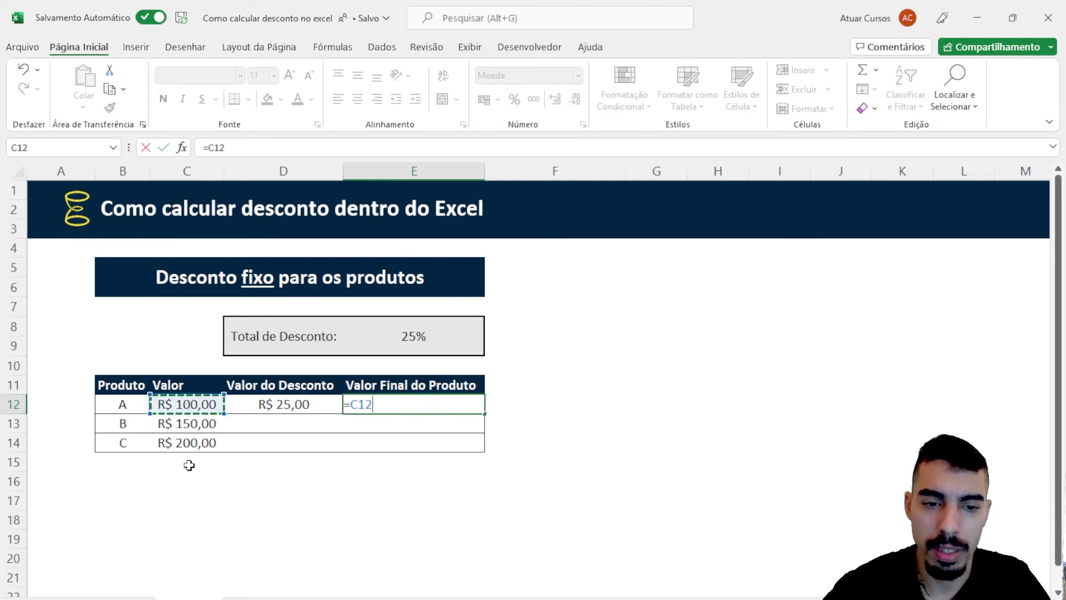
text(-)
click(273, 406)
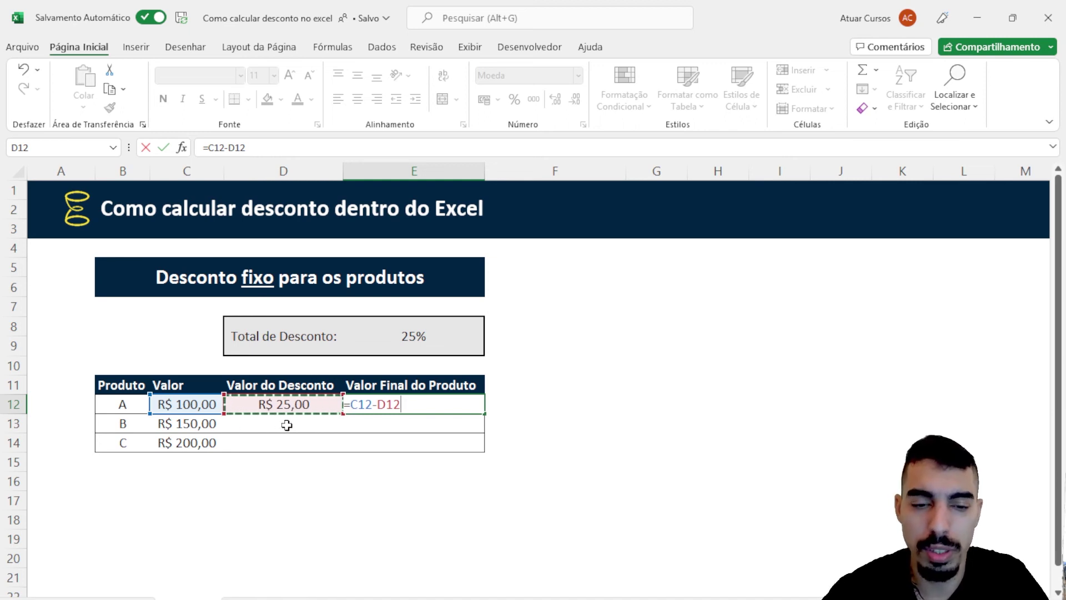
key(Return)
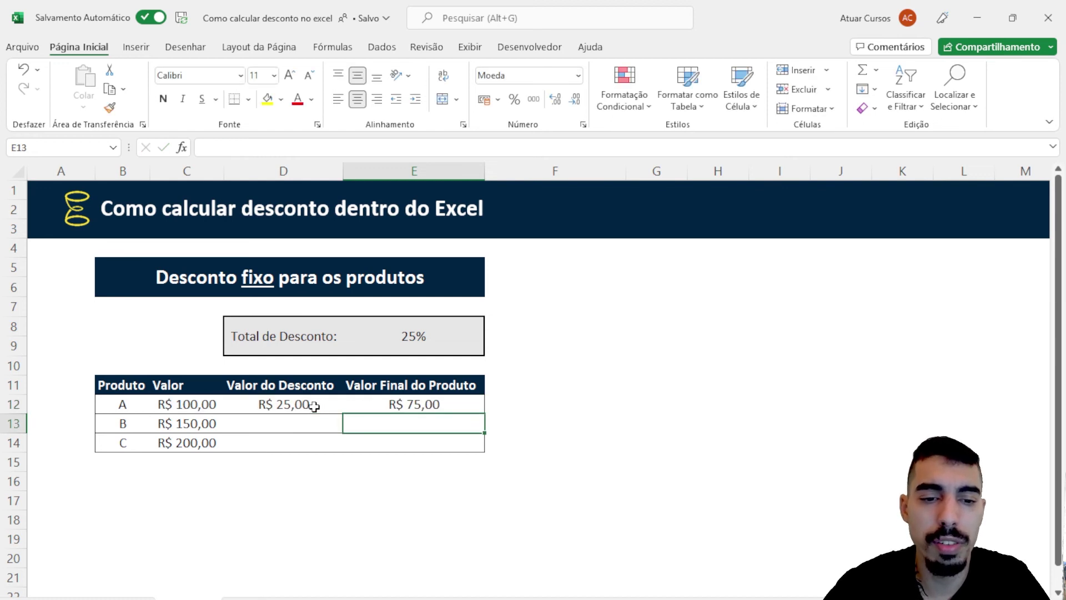
Fill the discount and final-price formulas down to products B and C without formatting (Preencher sem formatação).
click(314, 406)
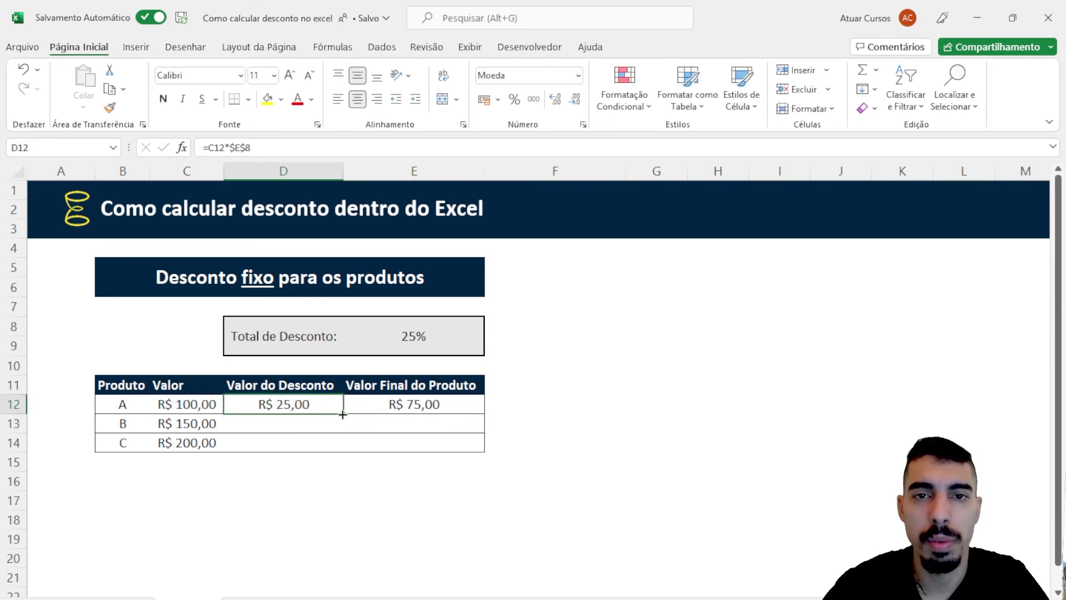
drag(343, 415, 340, 449)
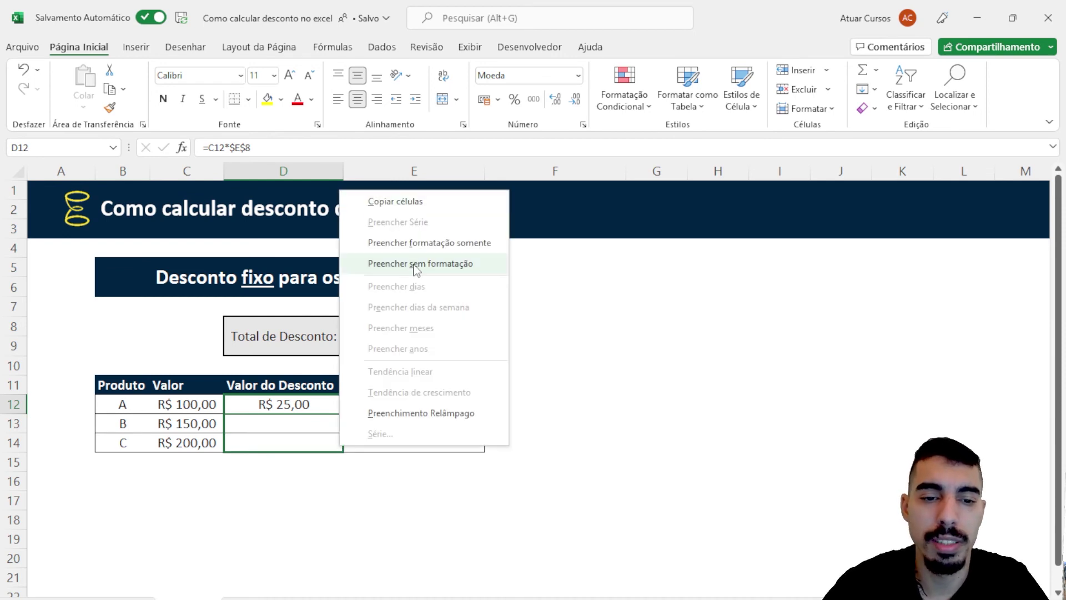
click(416, 264)
click(415, 404)
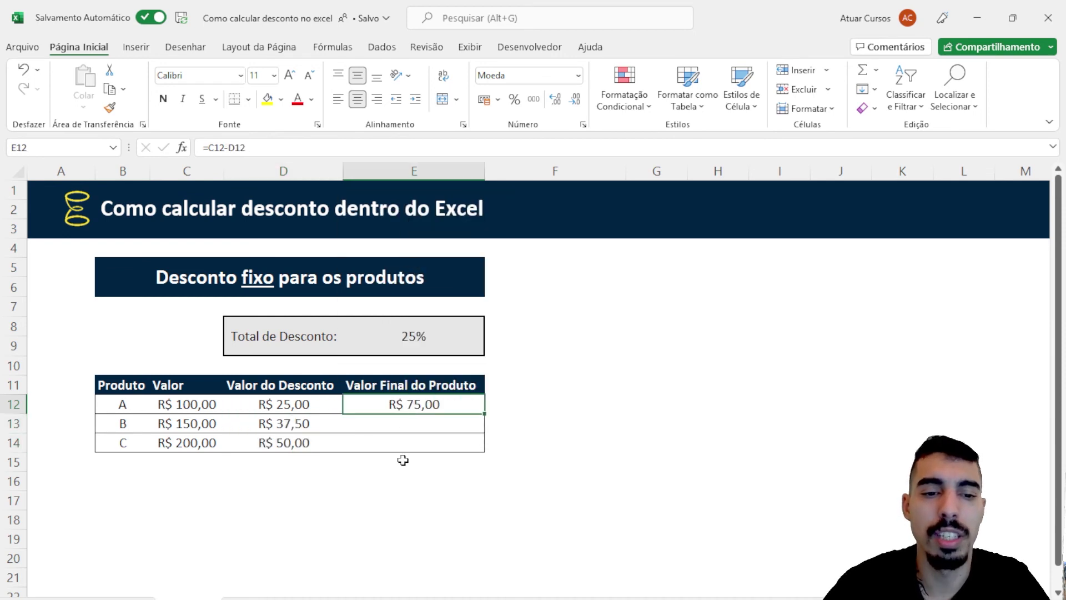
drag(484, 416, 479, 451)
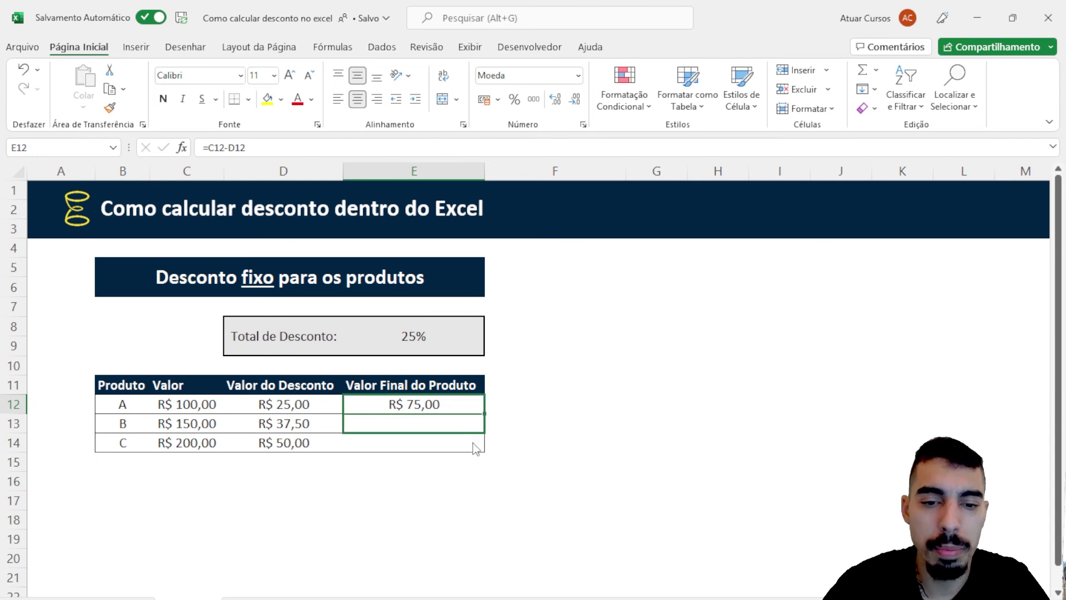
click(531, 268)
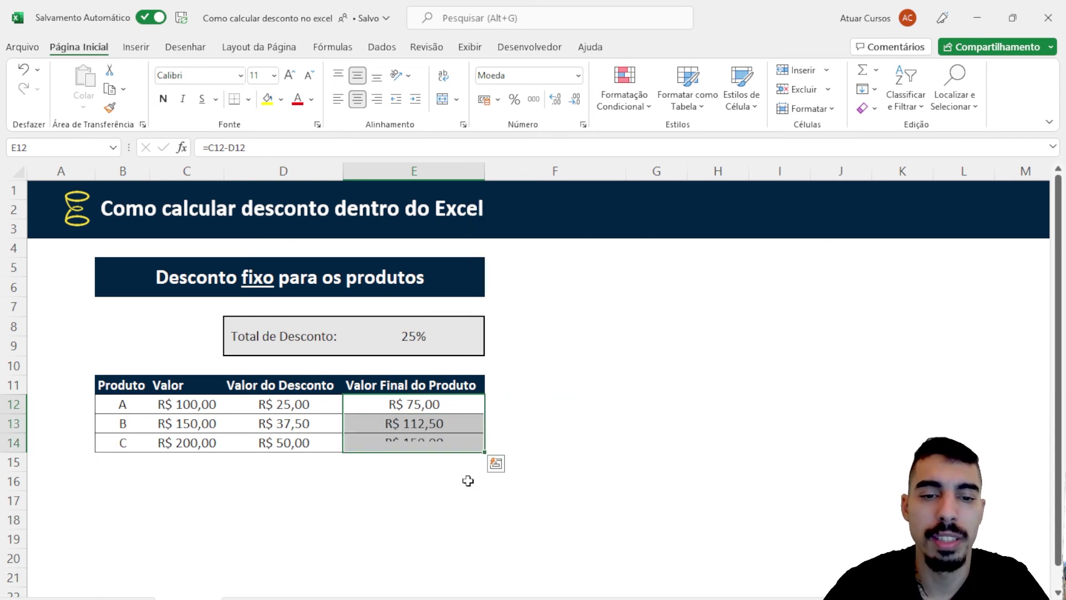
click(406, 410)
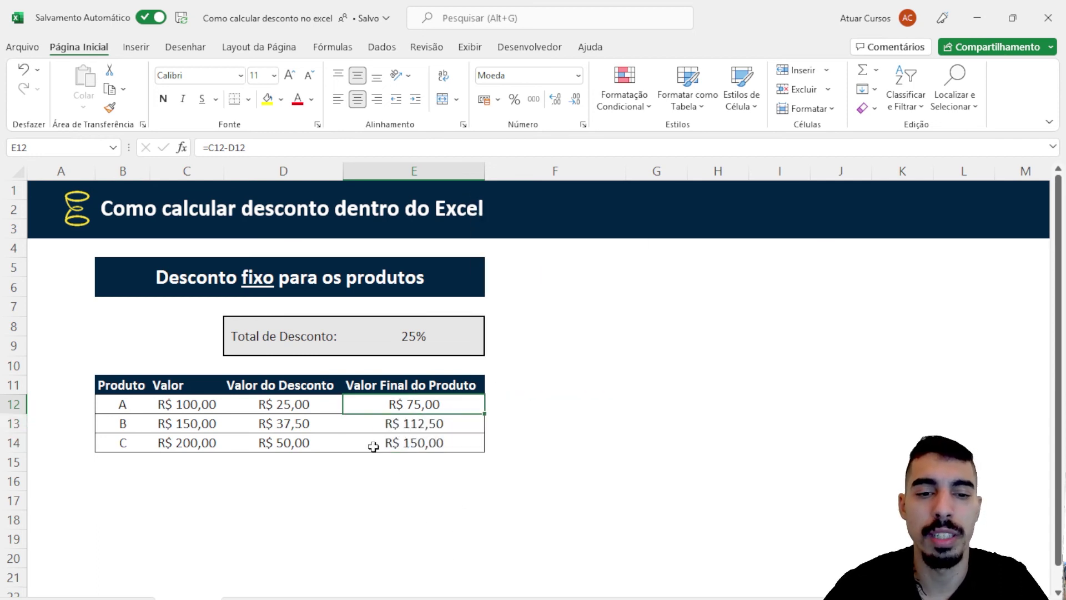
Check each product's value, discount and final-price formulas, then select the total discount cell.
click(266, 412)
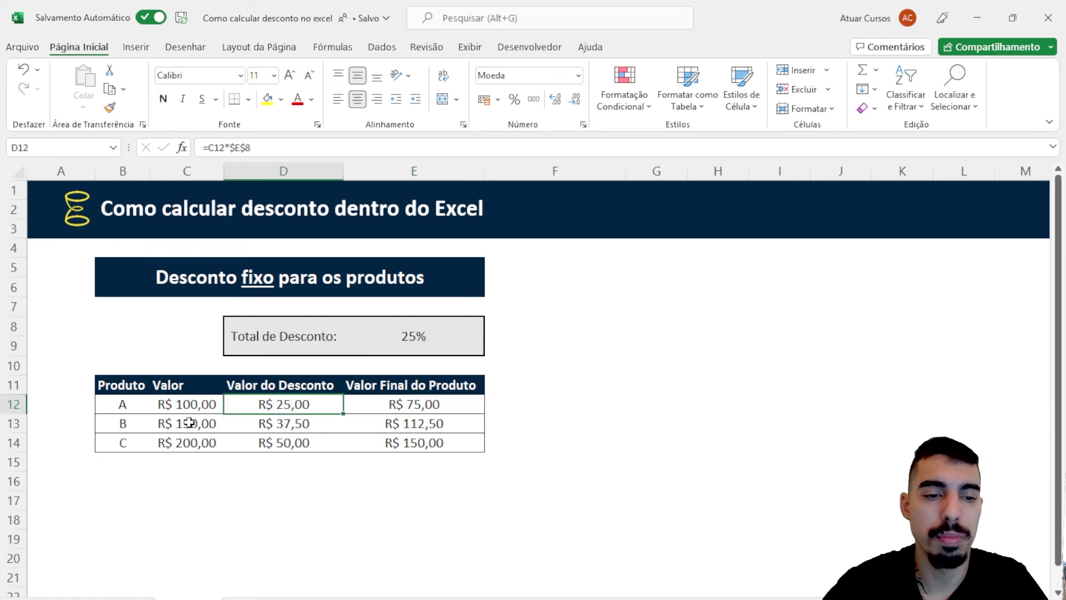
click(200, 409)
click(262, 406)
click(394, 410)
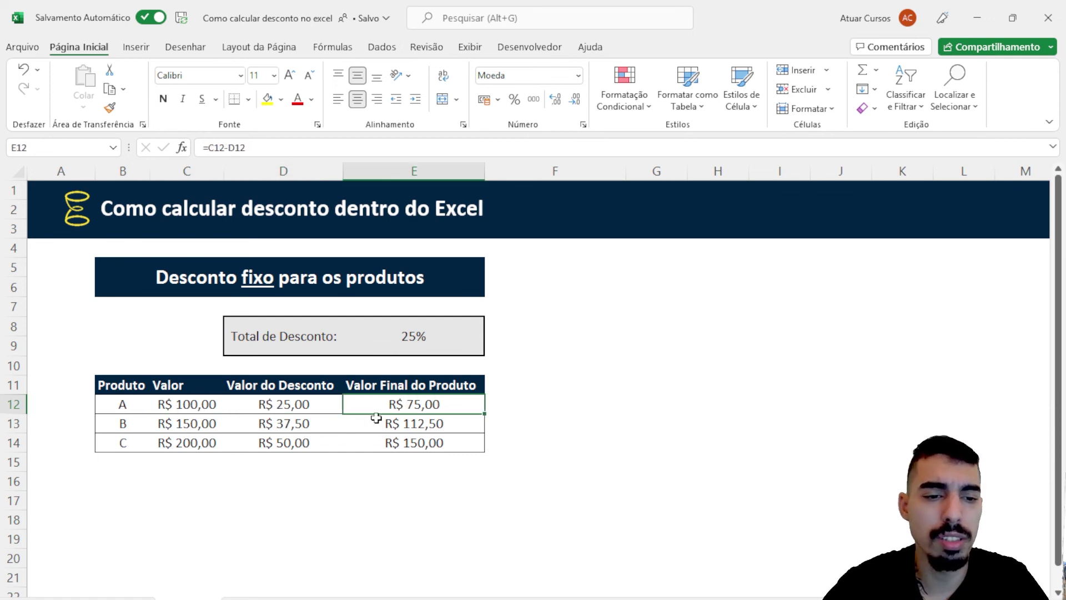
click(191, 425)
click(287, 425)
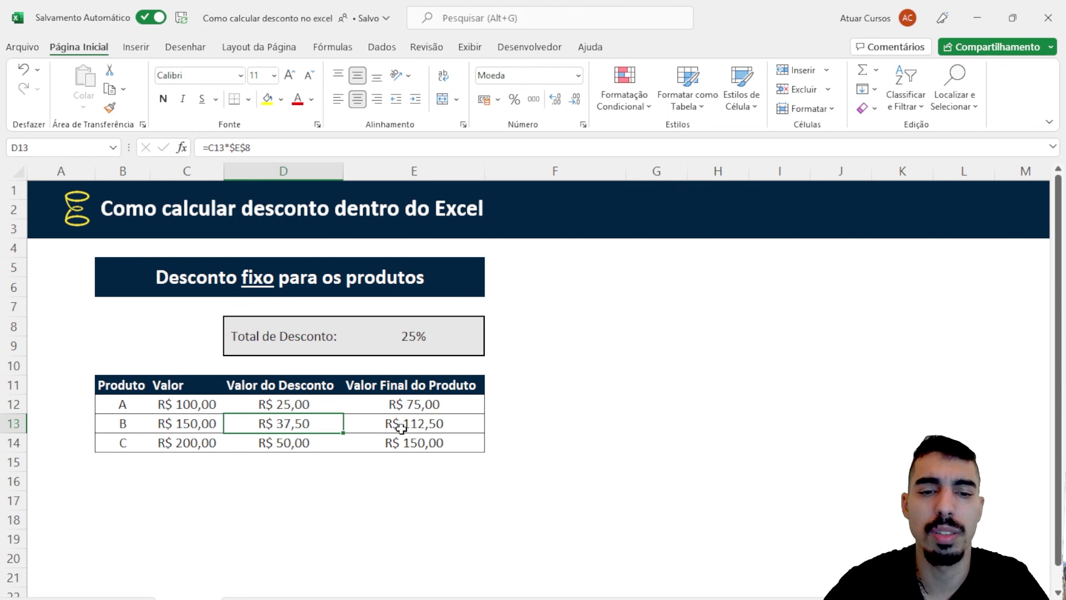
click(418, 431)
click(202, 442)
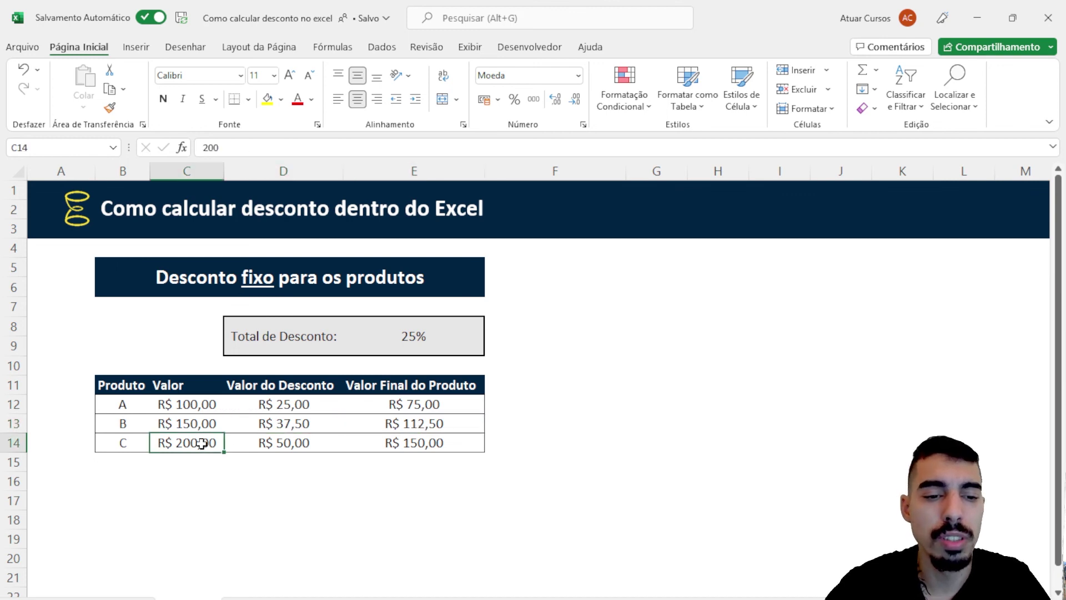
click(293, 443)
click(387, 448)
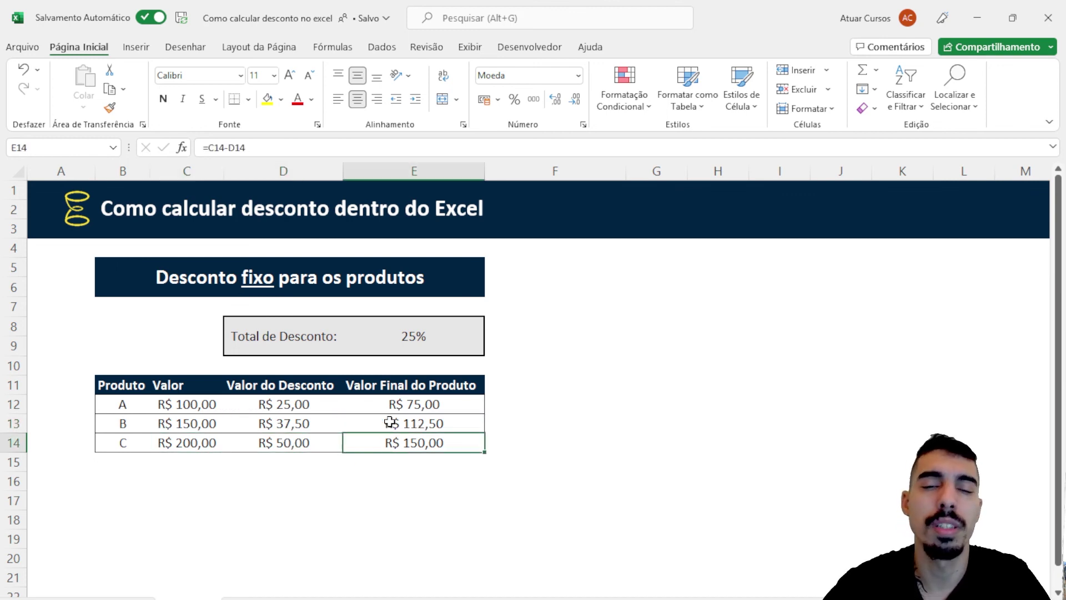
click(417, 335)
Change the total discount to 50%, making discounts R$ 50,00, R$ 75,00 and R$ 100,00.
text(50)
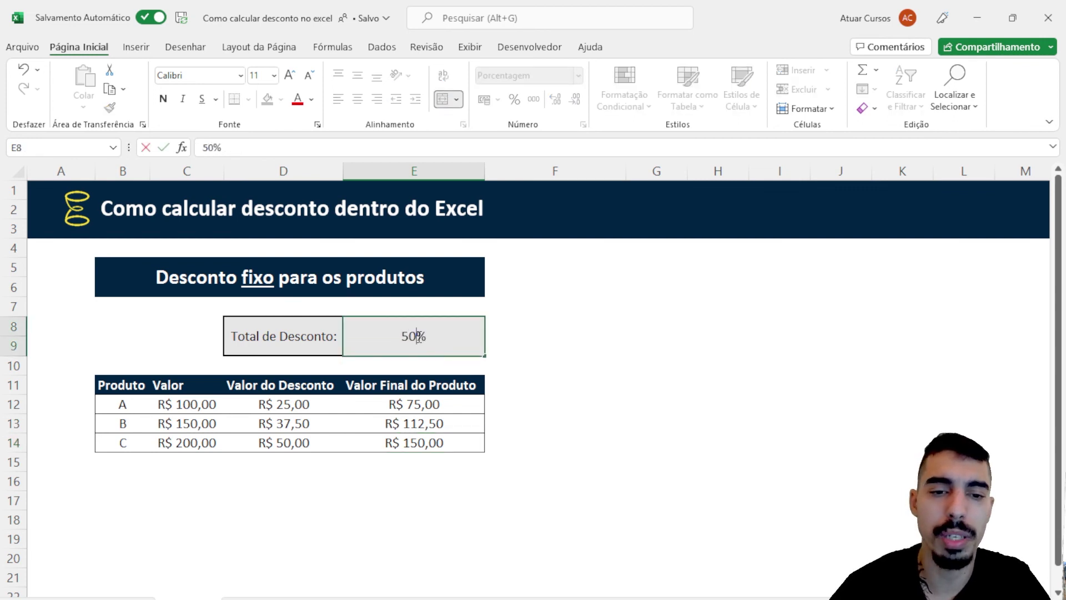
key(Return)
drag(301, 410, 414, 443)
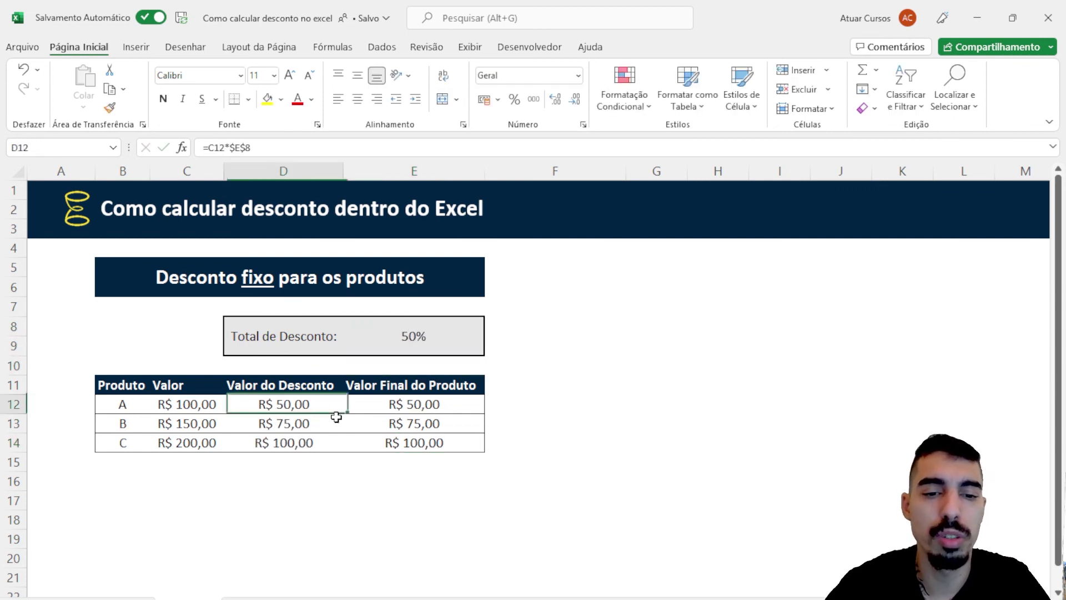